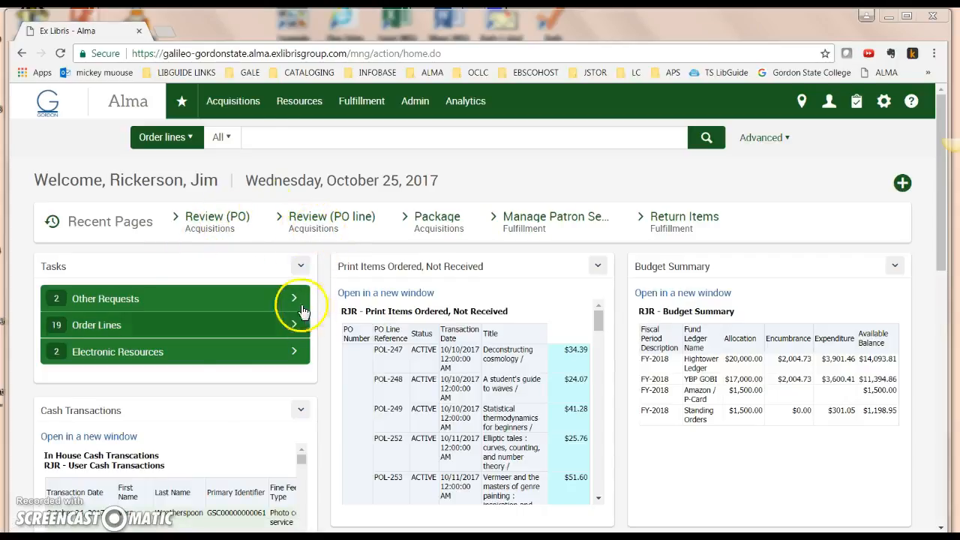
# Step: Open the second purchase order in review, the five-line GOBI Library Solutions order, for editing and display its PO lines
pyautogui.click(248, 107)
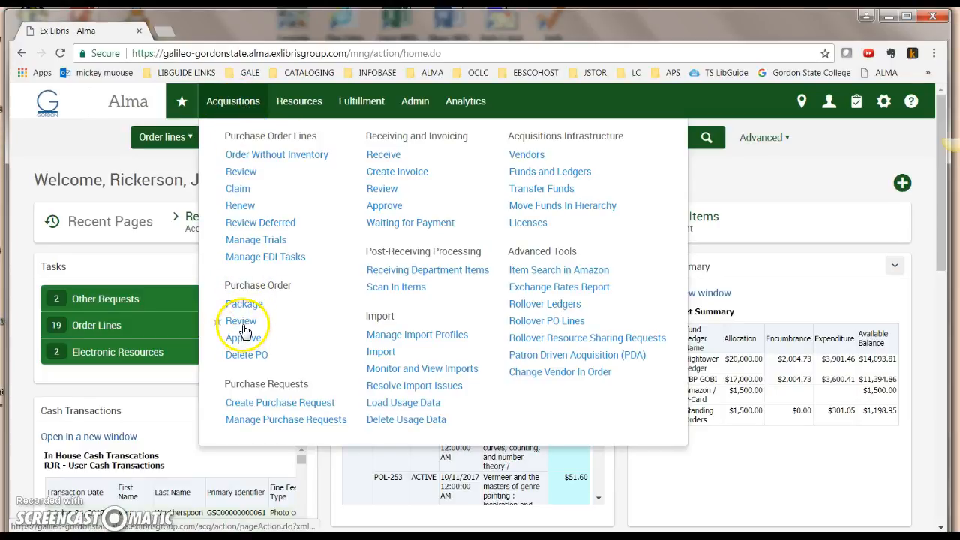
pyautogui.click(241, 321)
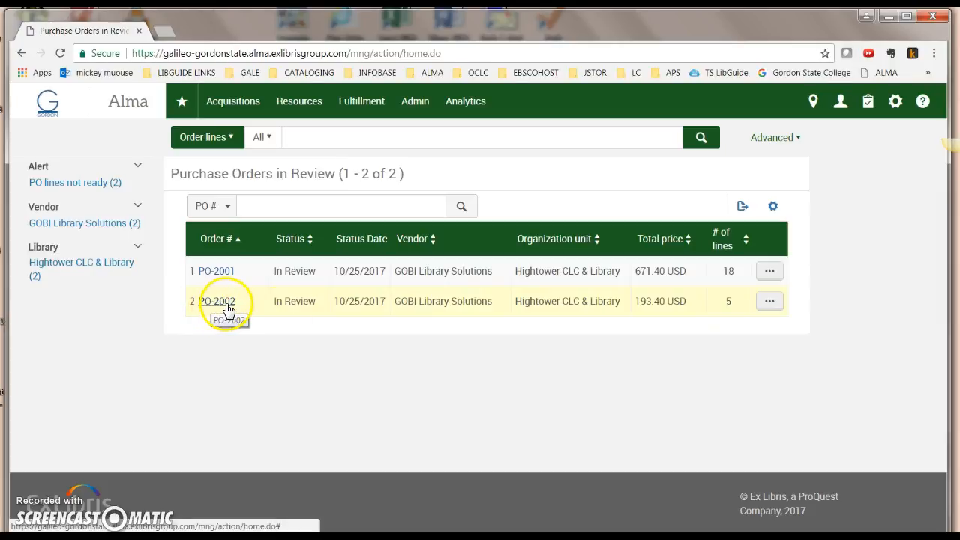
pyautogui.click(770, 301)
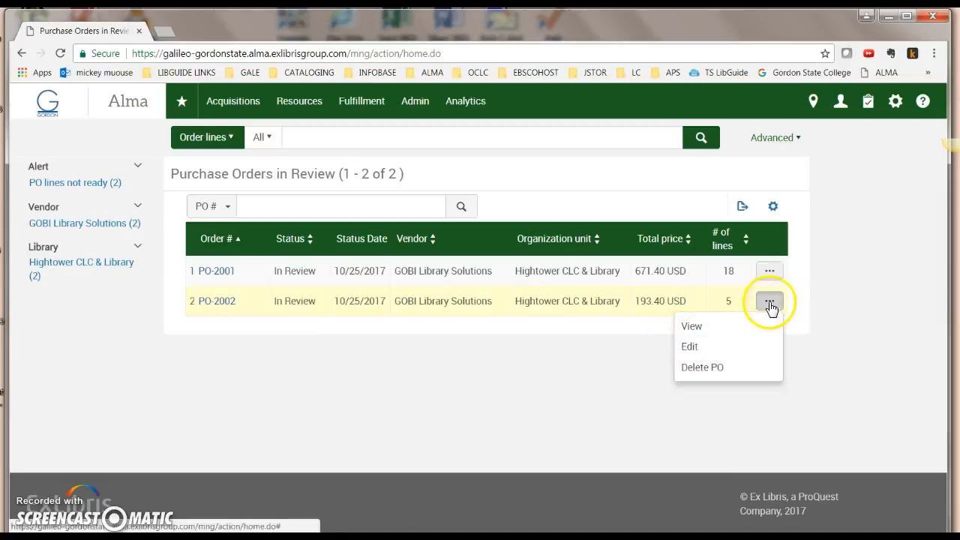
pyautogui.click(694, 347)
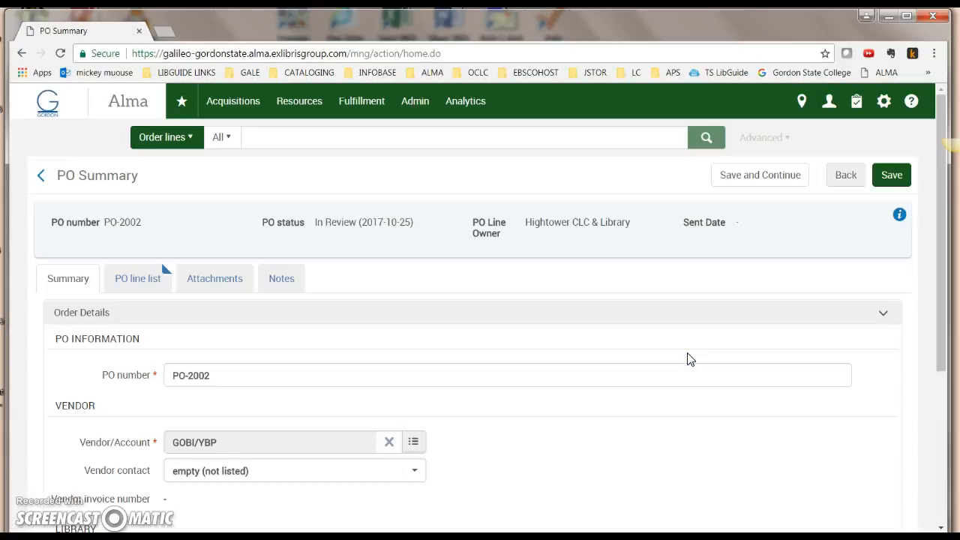
pyautogui.click(137, 280)
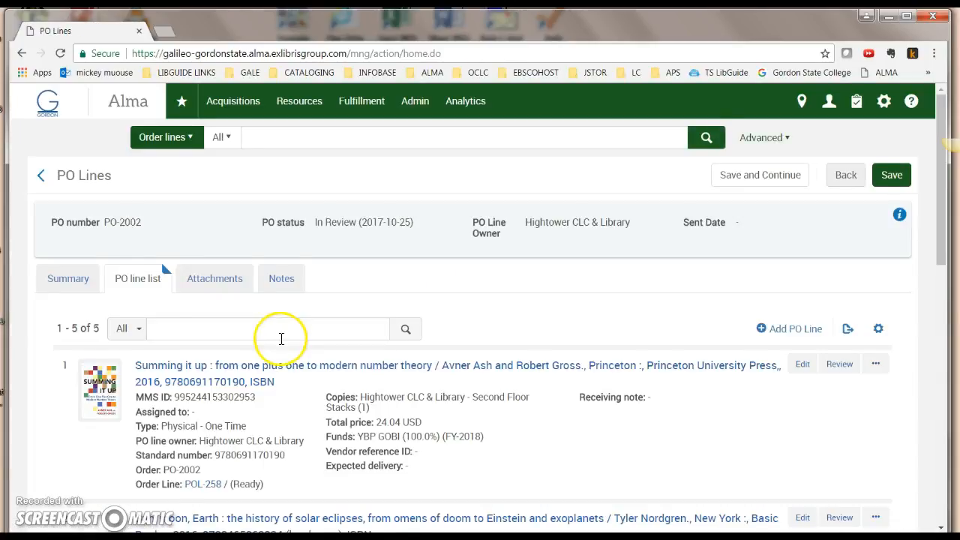
# Step: Remove the order line for "Summing it up : from one plus one to modern number theory" from the purchase order
pyautogui.scroll(-2, 281, 338)
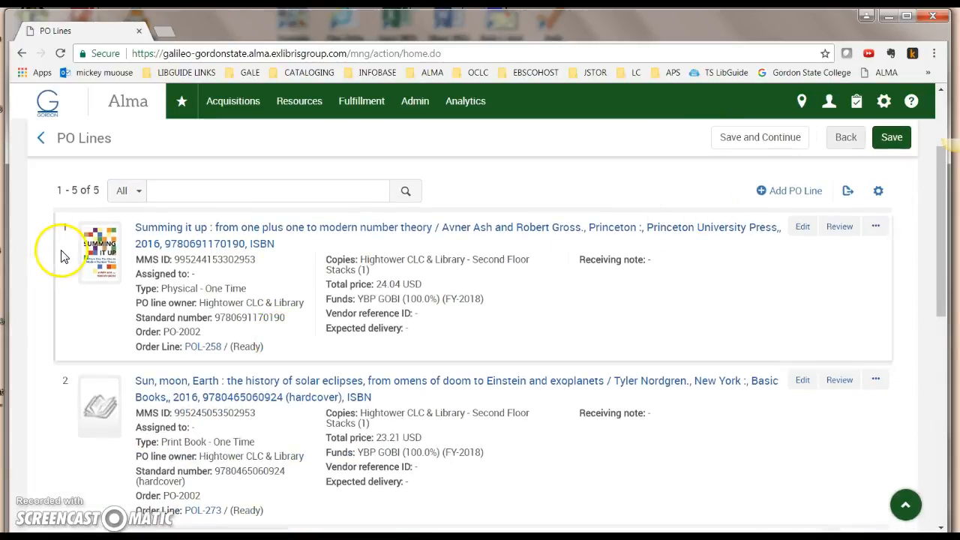
pyautogui.scroll(1, 137, 274)
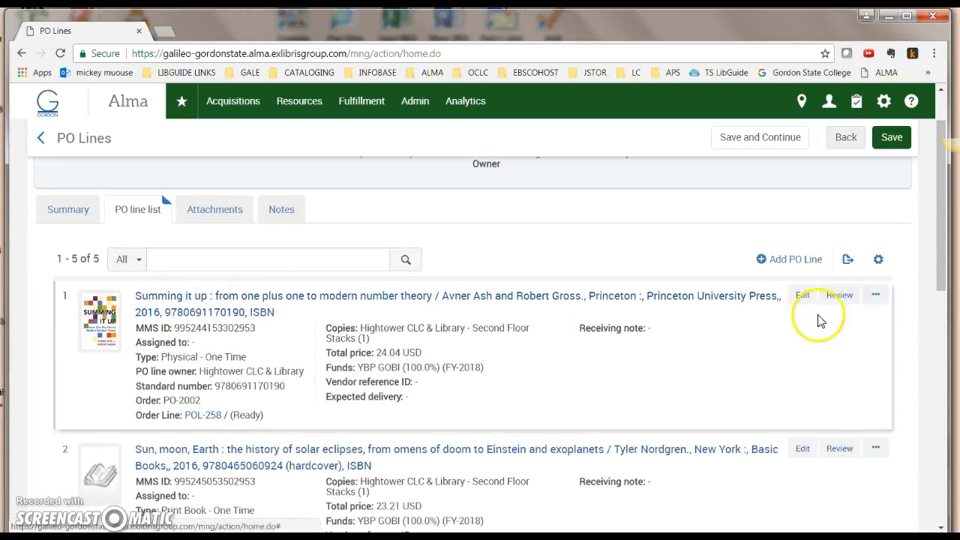
pyautogui.click(876, 296)
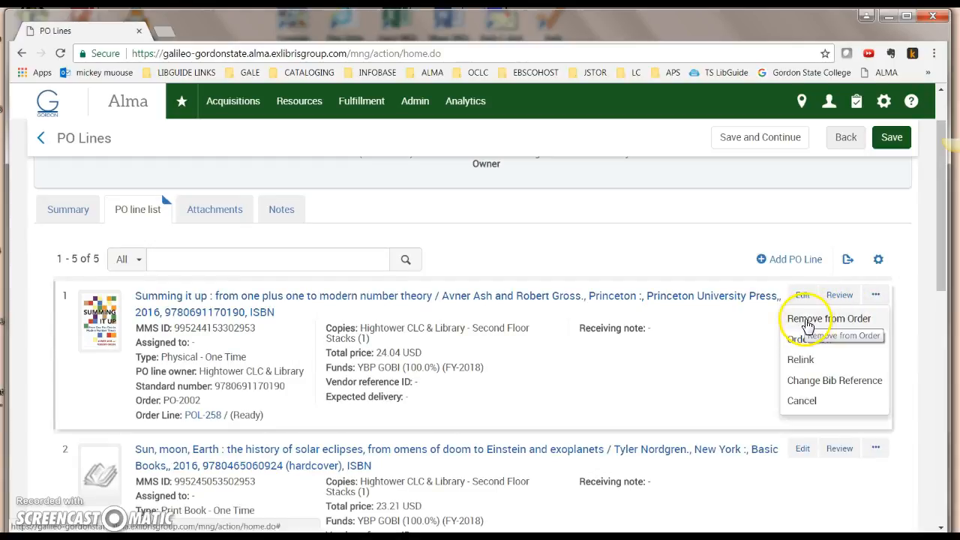
pyautogui.click(810, 319)
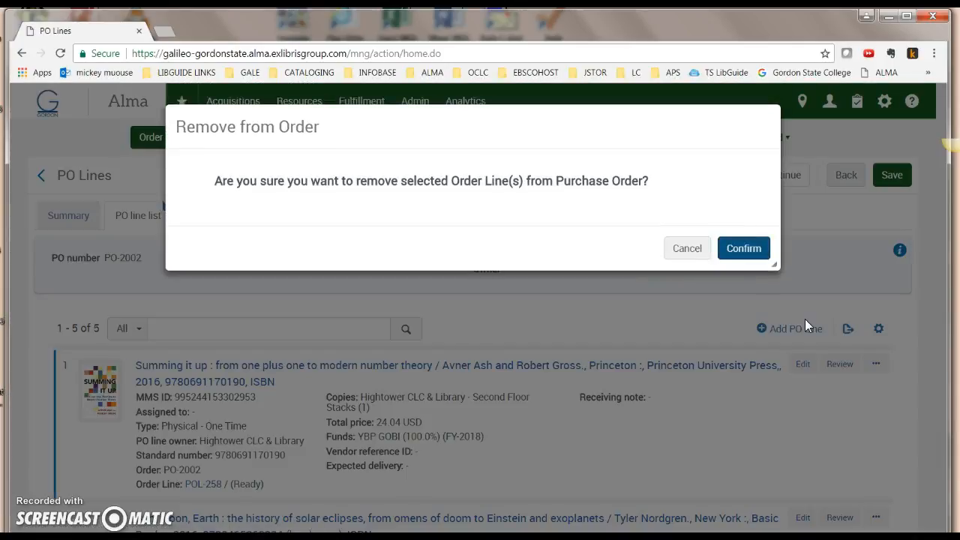
pyautogui.click(754, 251)
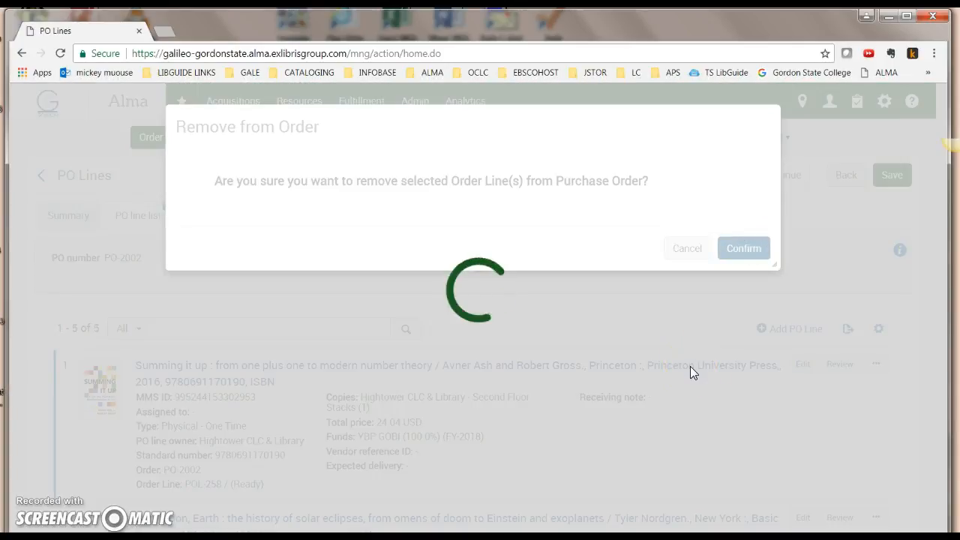
pyautogui.scroll(-2, 682, 386)
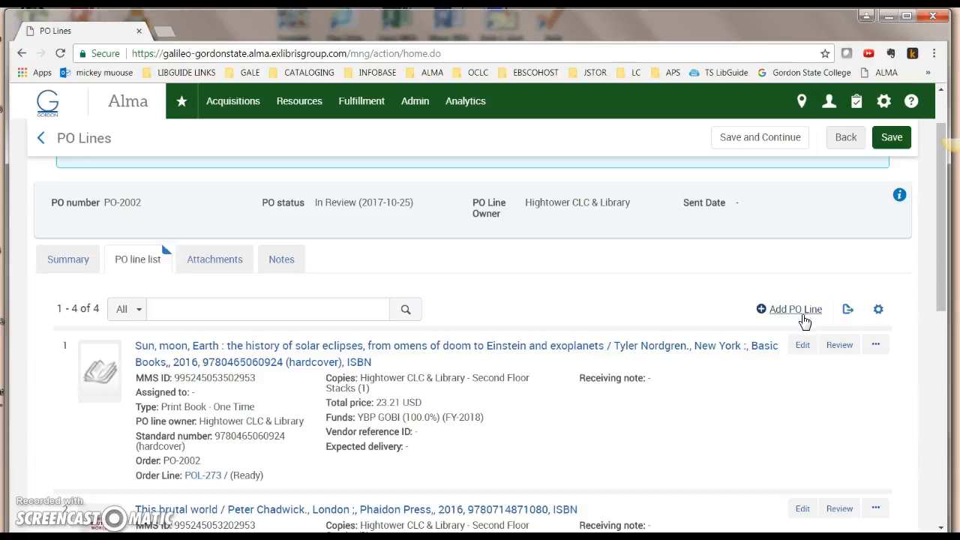
# Step: Check the list of purchase orders in review, and reopen the PO lines of the same second order for editing
pyautogui.click(40, 137)
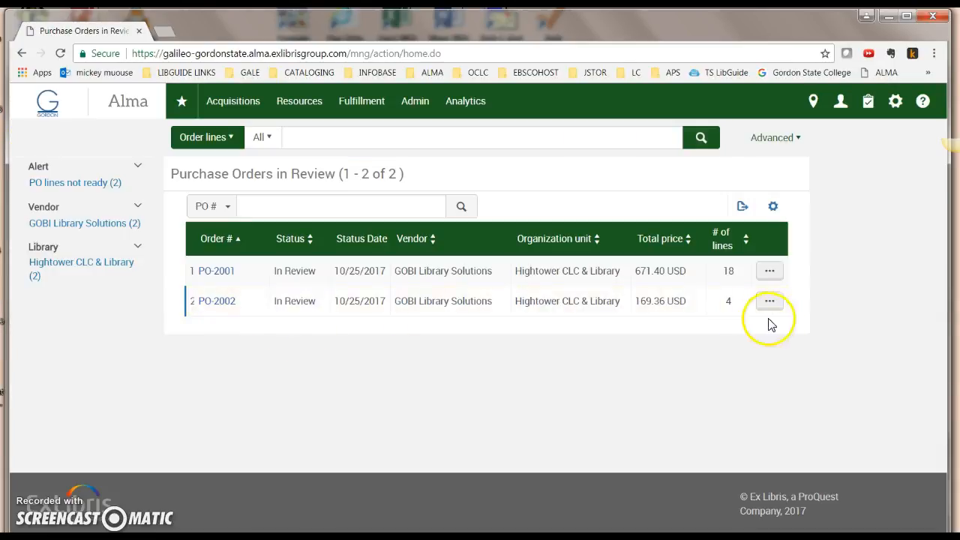
pyautogui.click(769, 302)
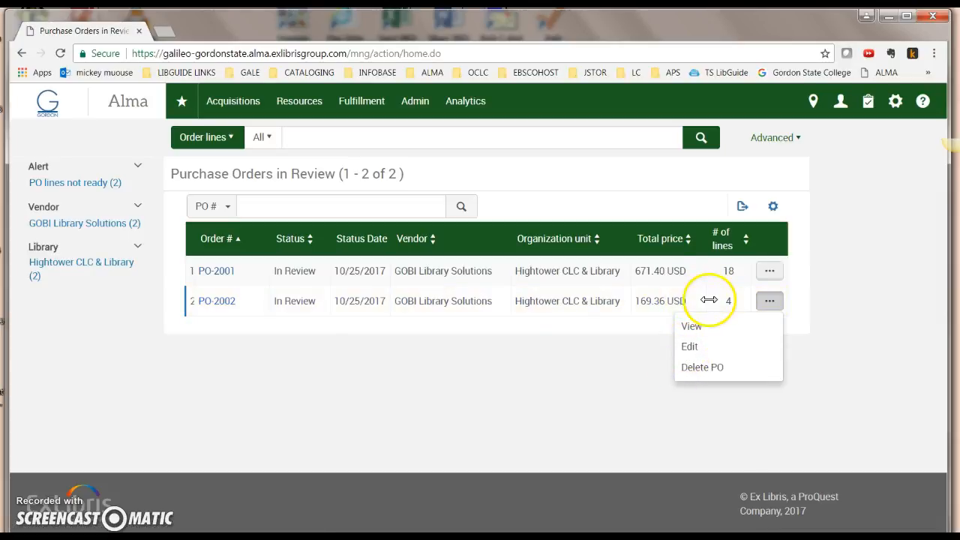
pyautogui.click(689, 347)
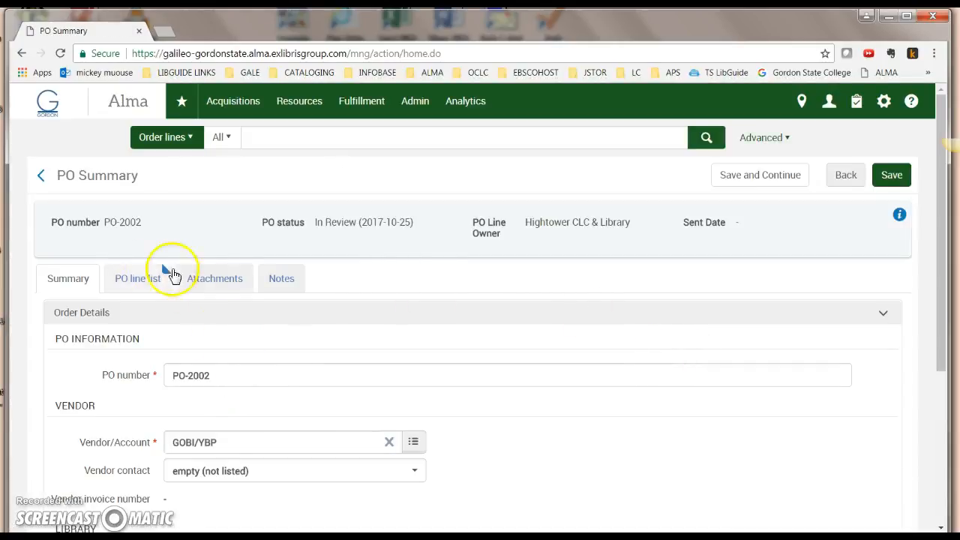
pyautogui.click(130, 277)
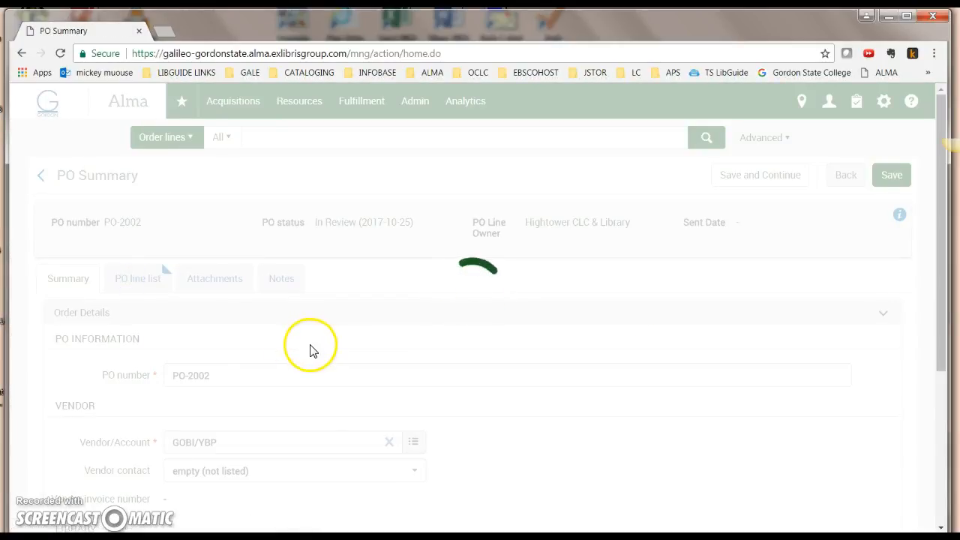
# Step: Remove the order line for "Sun, moon, Earth : the history of solar eclipses" from the purchase order
pyautogui.scroll(-1, 321, 362)
pyautogui.scroll(-1, 320, 362)
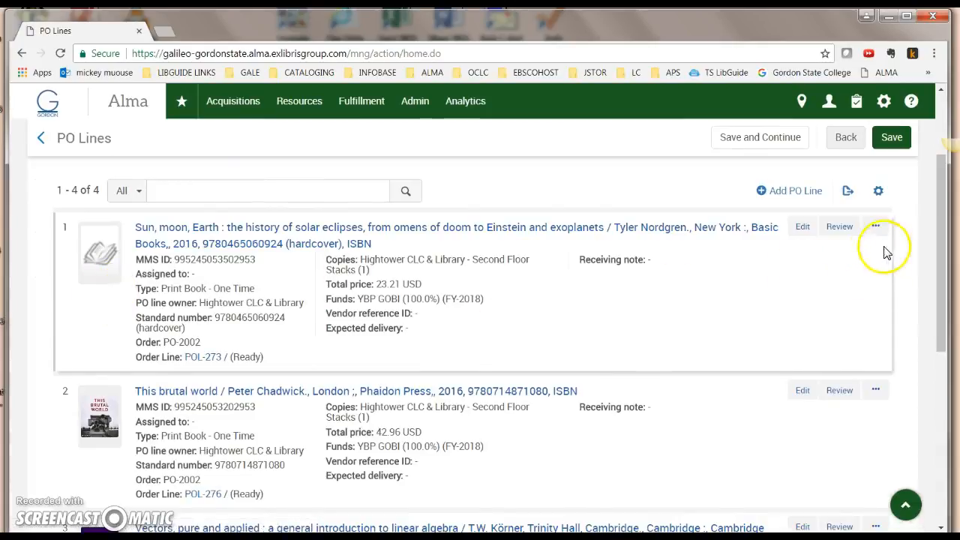
pyautogui.click(875, 225)
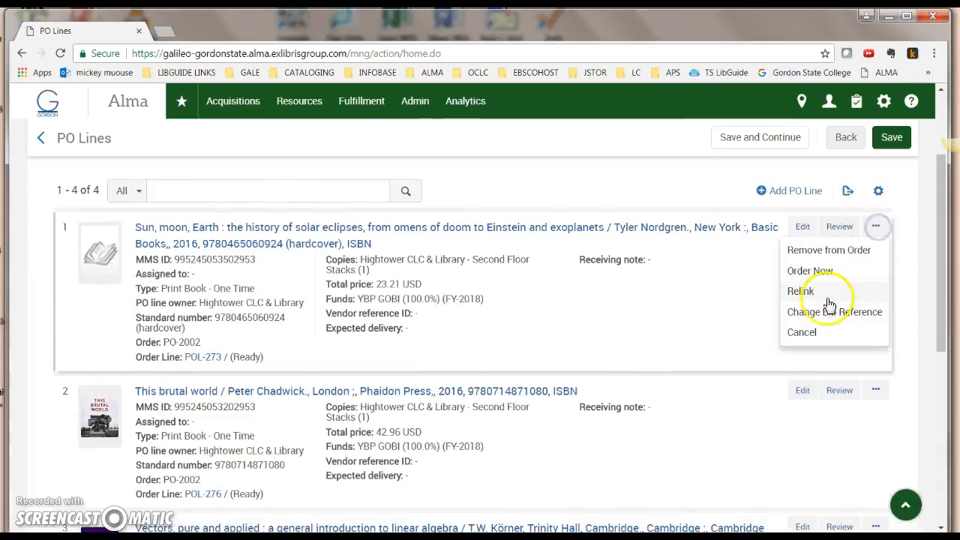
pyautogui.click(819, 250)
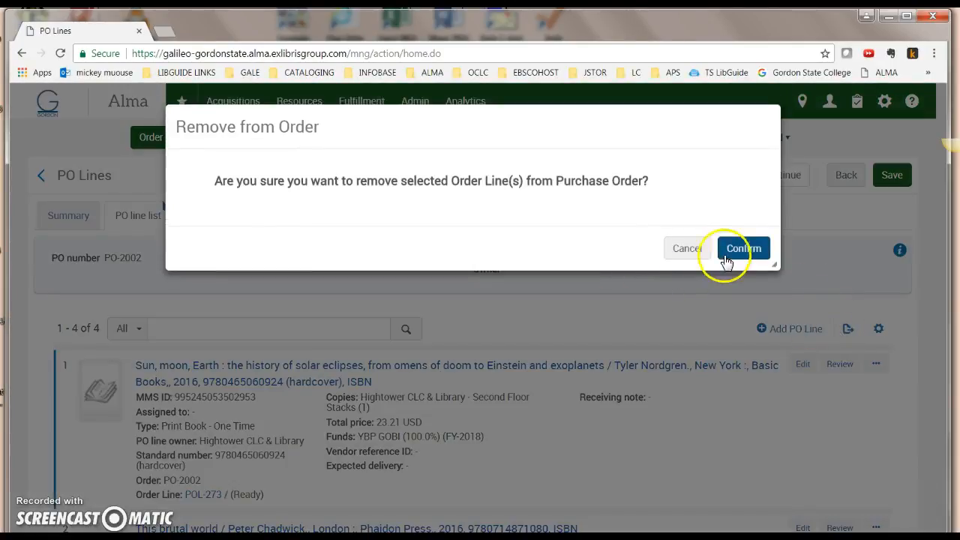
pyautogui.click(742, 249)
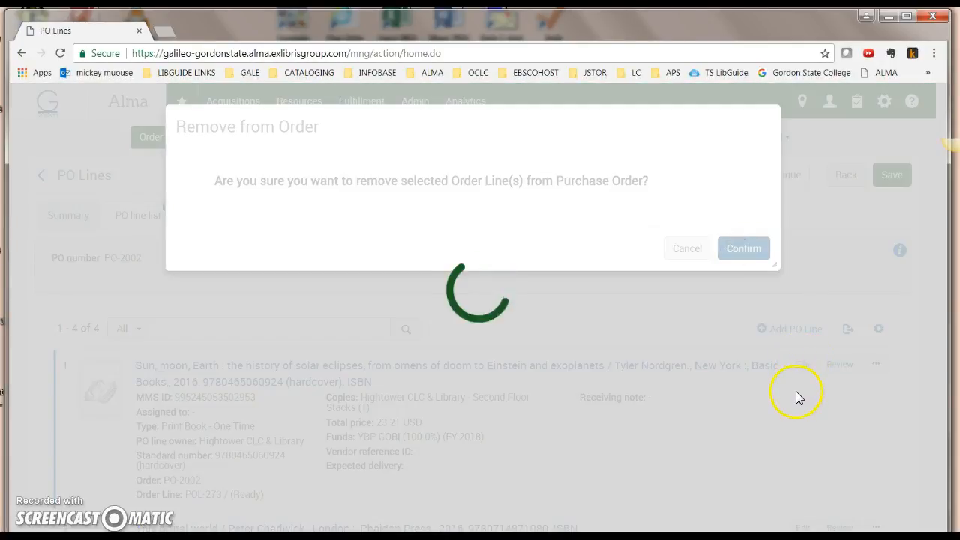
# Step: Remove the order line for "This brutal world" from the purchase order
pyautogui.scroll(-3, 840, 330)
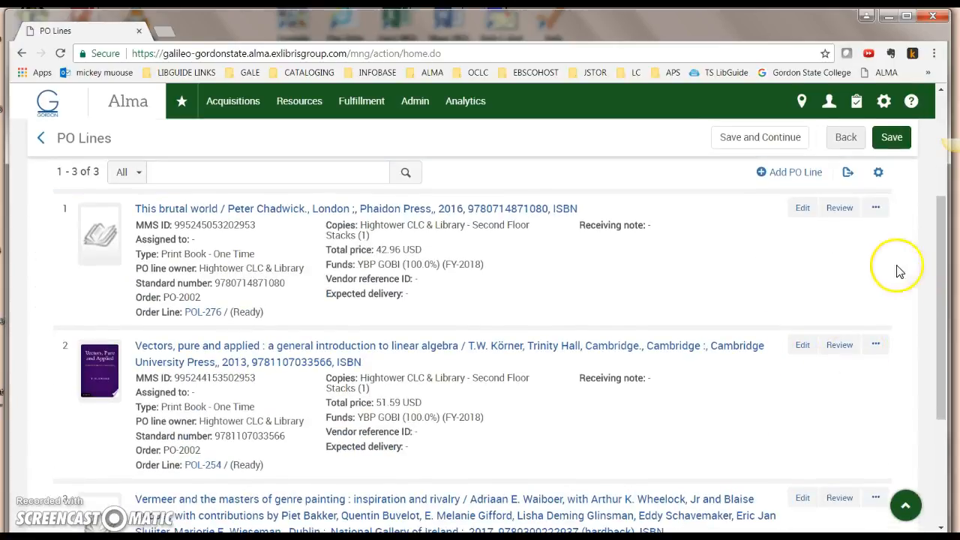
pyautogui.click(876, 213)
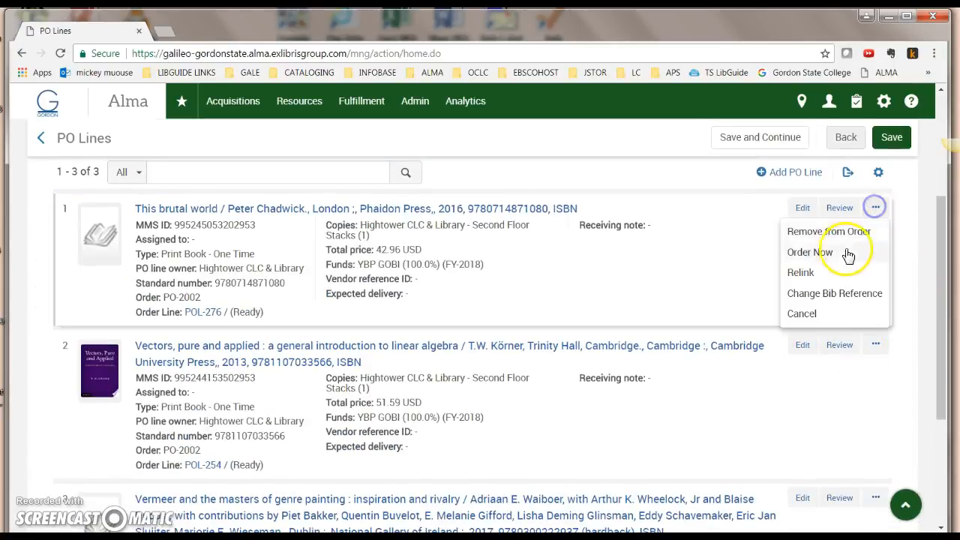
pyautogui.click(806, 231)
pyautogui.click(759, 251)
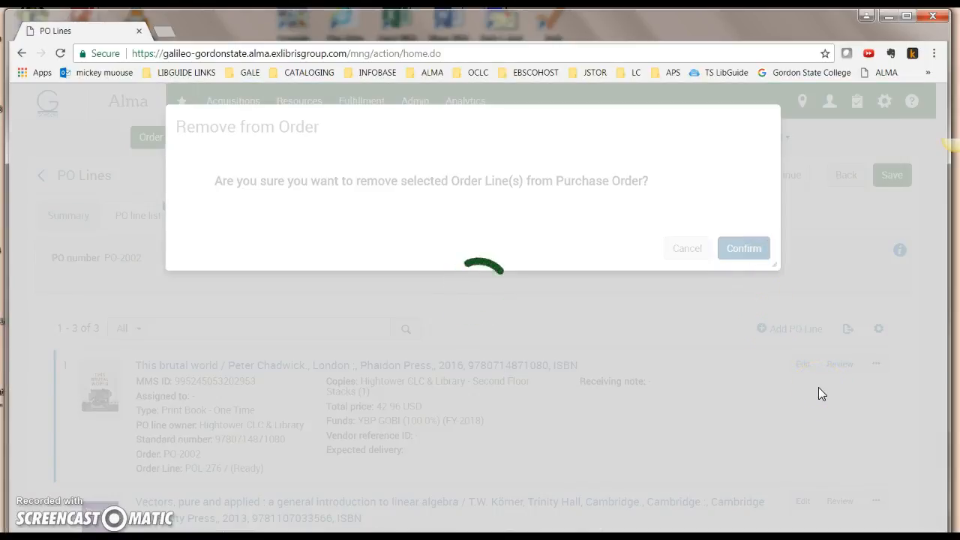
# Step: Remove the order line for "Vectors, pure and applied : a general introduction to linear algebra" from the purchase order
pyautogui.scroll(-3, 877, 297)
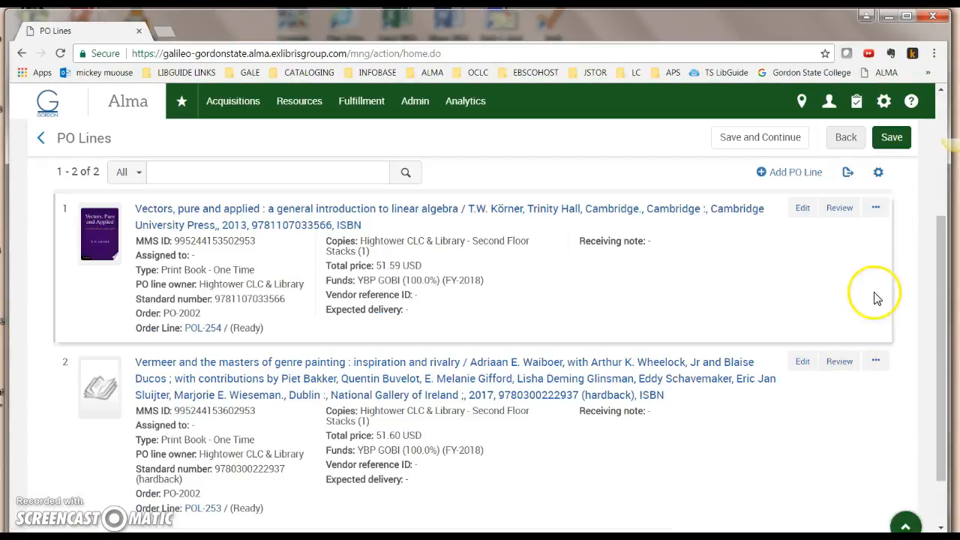
pyautogui.click(876, 208)
pyautogui.click(826, 232)
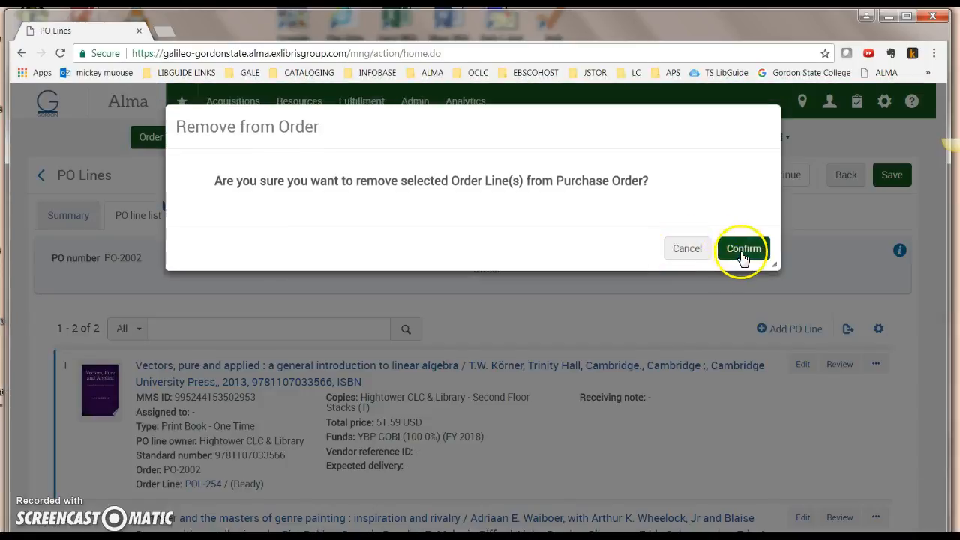
pyautogui.click(743, 255)
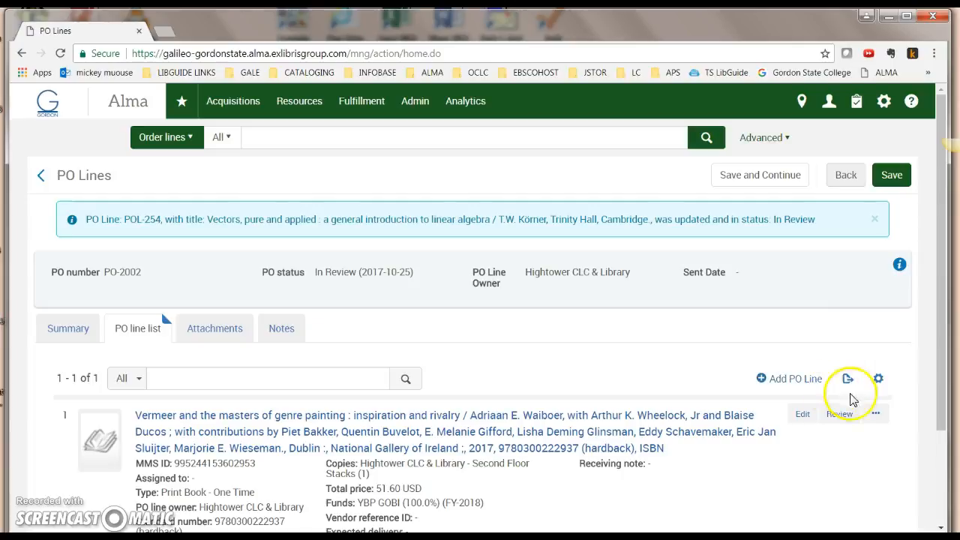
# Step: Remove the last remaining order line, "Vermeer and the masters of genre painting : inspiration and rivalry", from the purchase order
pyautogui.click(875, 413)
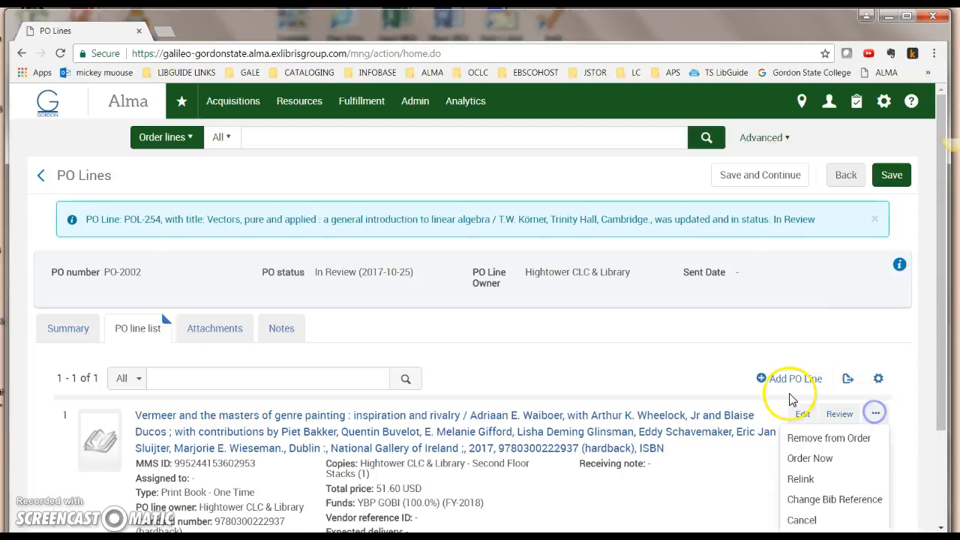
pyautogui.click(809, 439)
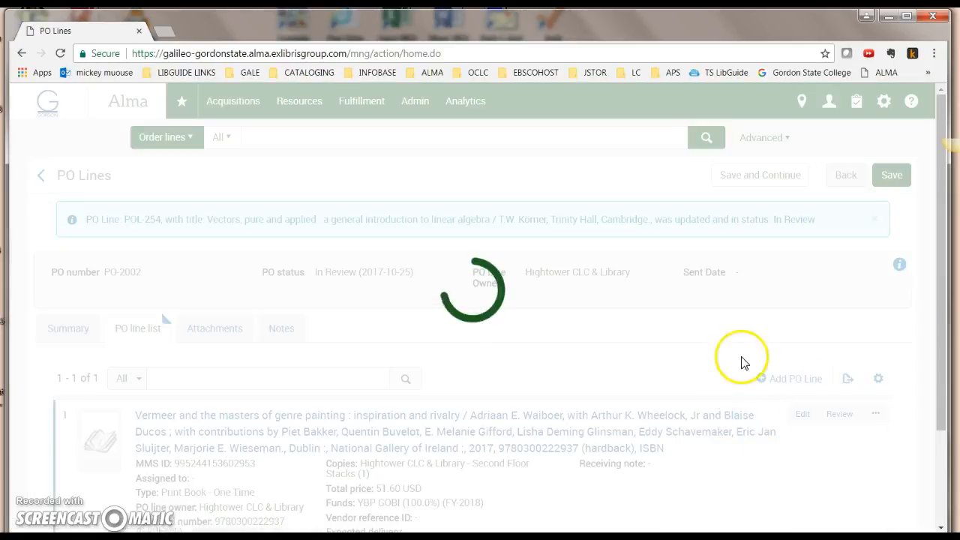
pyautogui.click(740, 253)
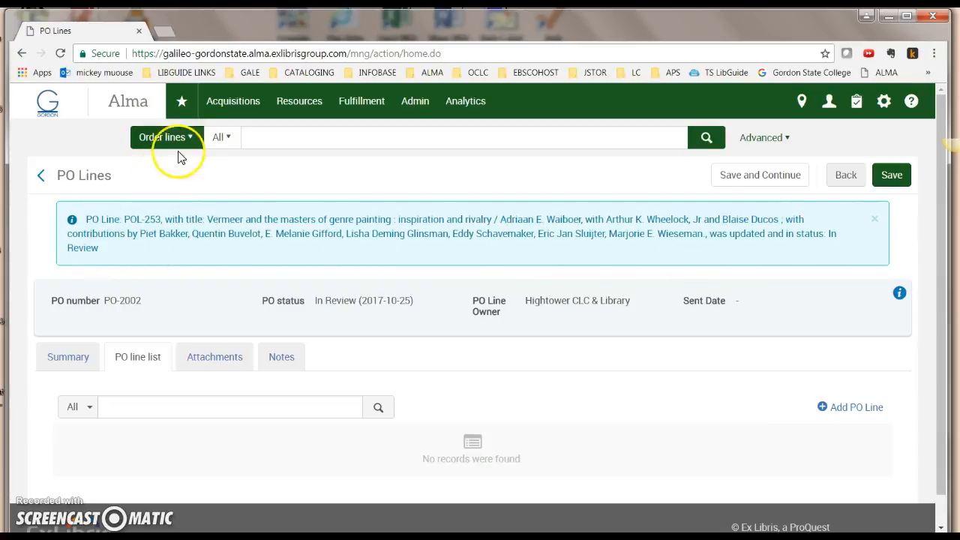
# Step: Go back to the purchase orders in review and delete the emptied second GOBI Library Solutions order
pyautogui.click(233, 103)
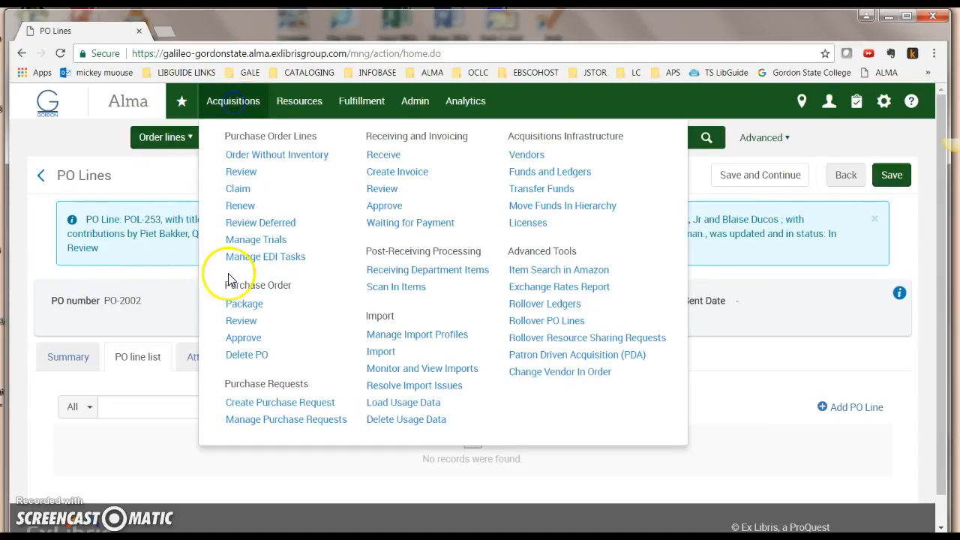
pyautogui.click(240, 322)
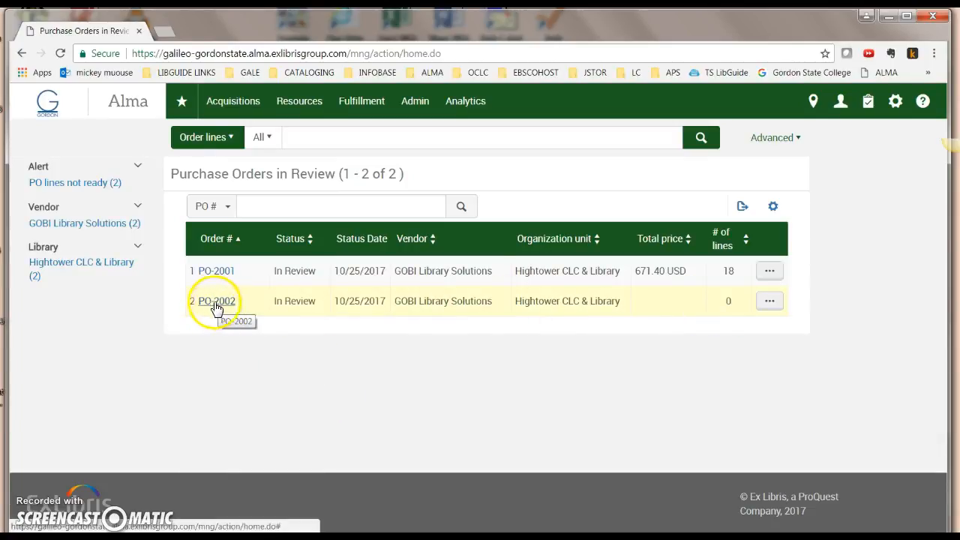
pyautogui.click(768, 303)
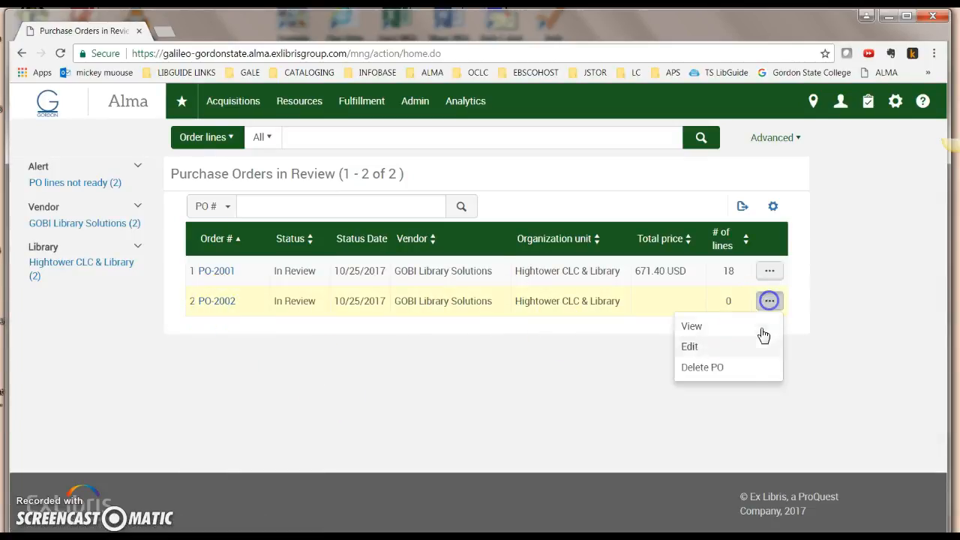
pyautogui.click(703, 368)
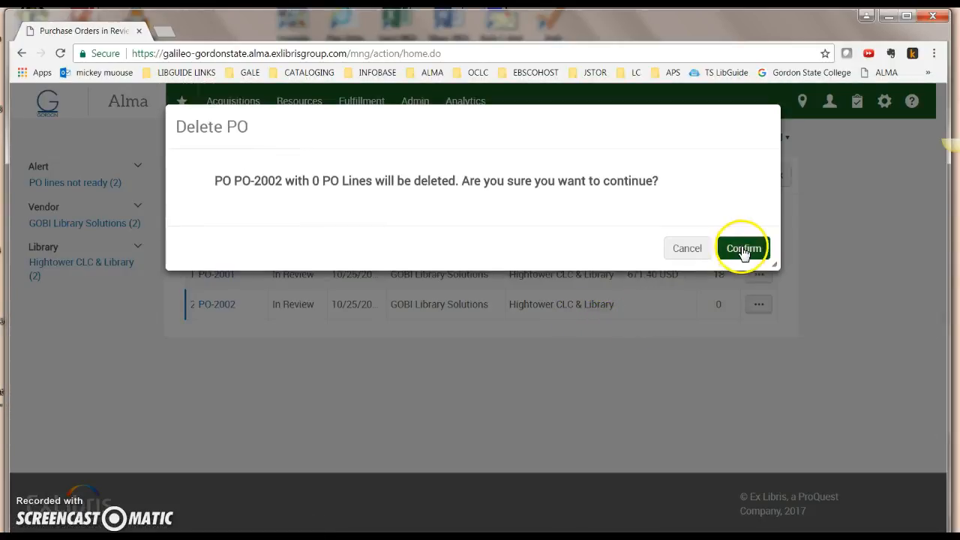
pyautogui.click(743, 248)
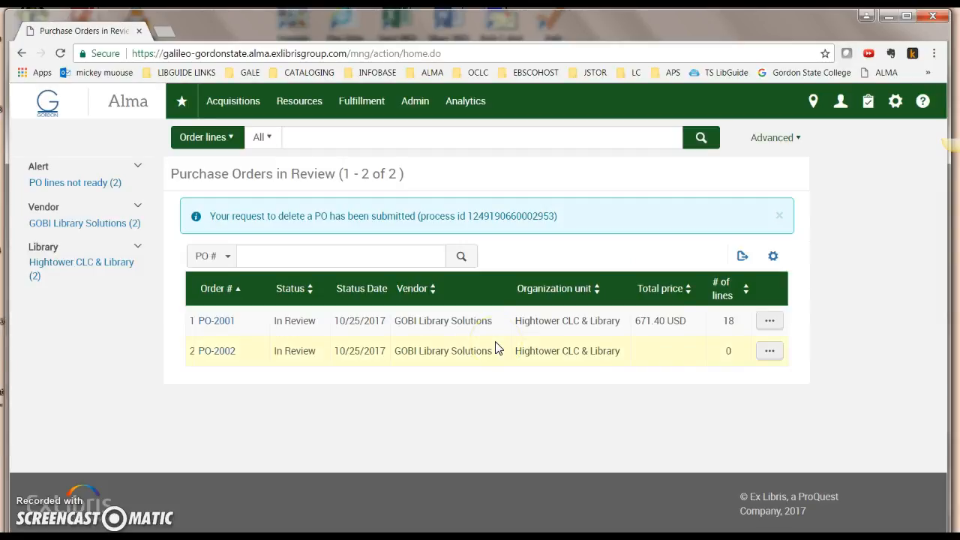
# Step: Open the list of PO lines waiting to be packaged
pyautogui.click(249, 110)
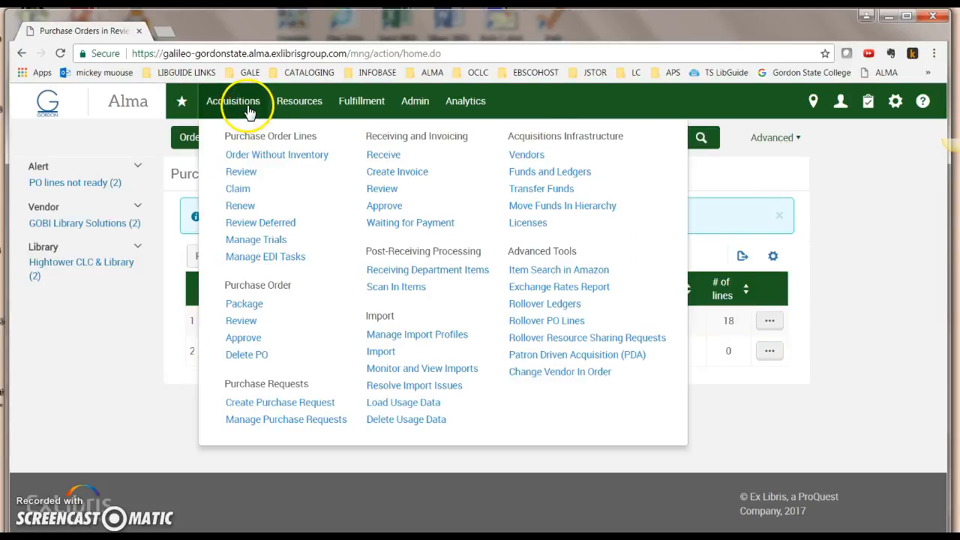
pyautogui.click(242, 304)
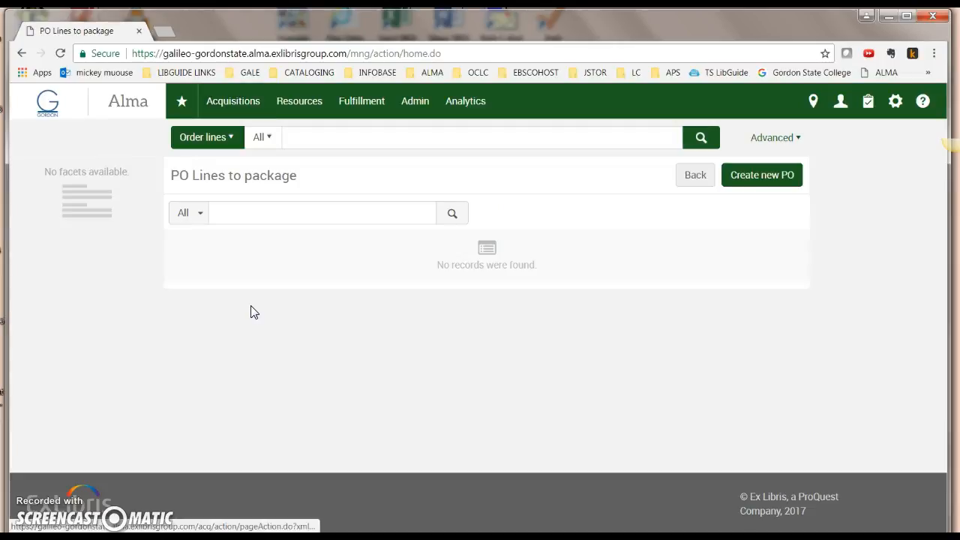
# Step: From the unassigned purchase order lines in review, send "A first course in graph theory" to packaging and check its status among the lines to package
pyautogui.click(230, 102)
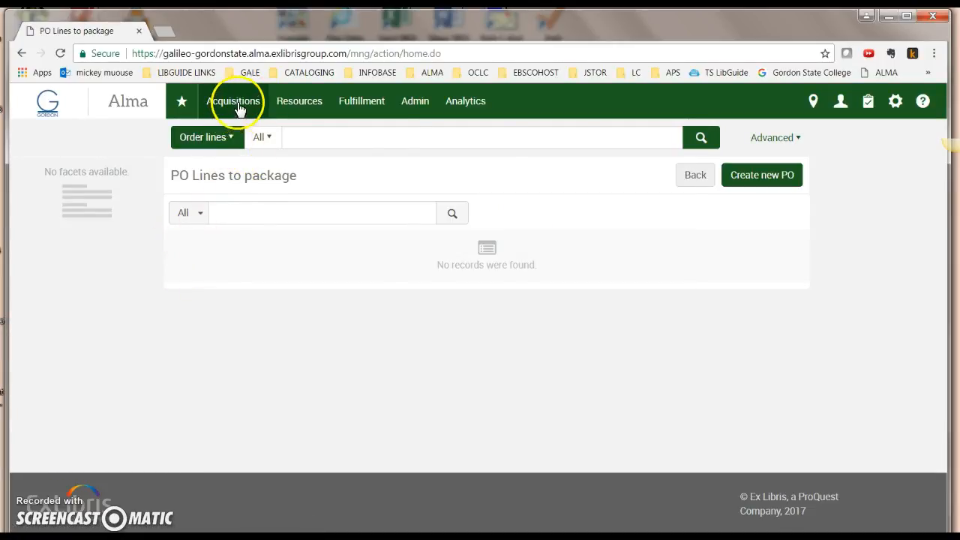
pyautogui.click(237, 106)
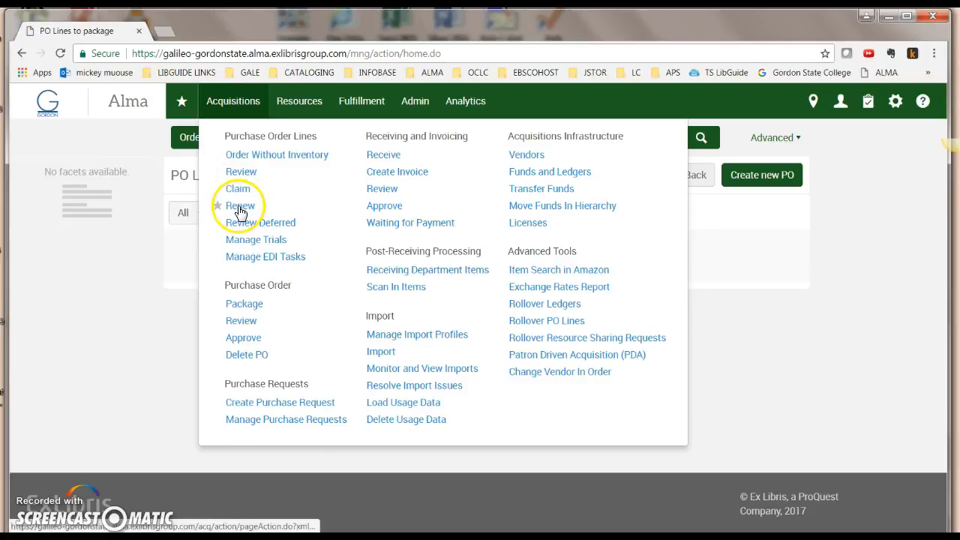
pyautogui.click(241, 172)
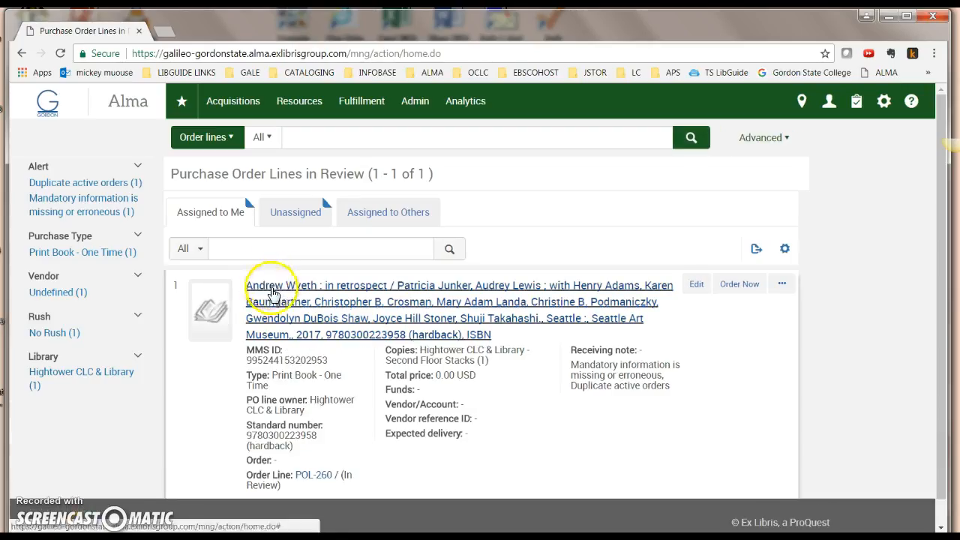
pyautogui.scroll(-1, 300, 347)
pyautogui.click(298, 186)
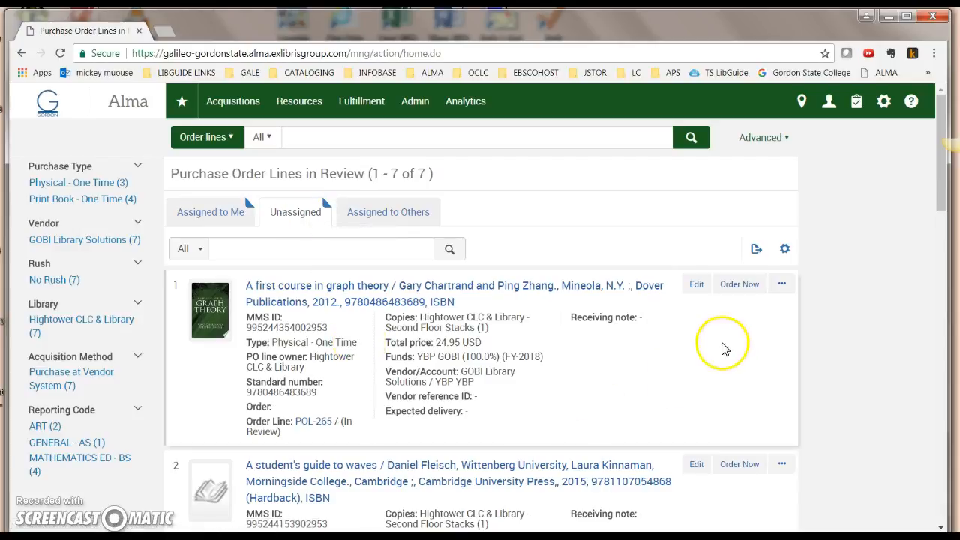
pyautogui.click(782, 285)
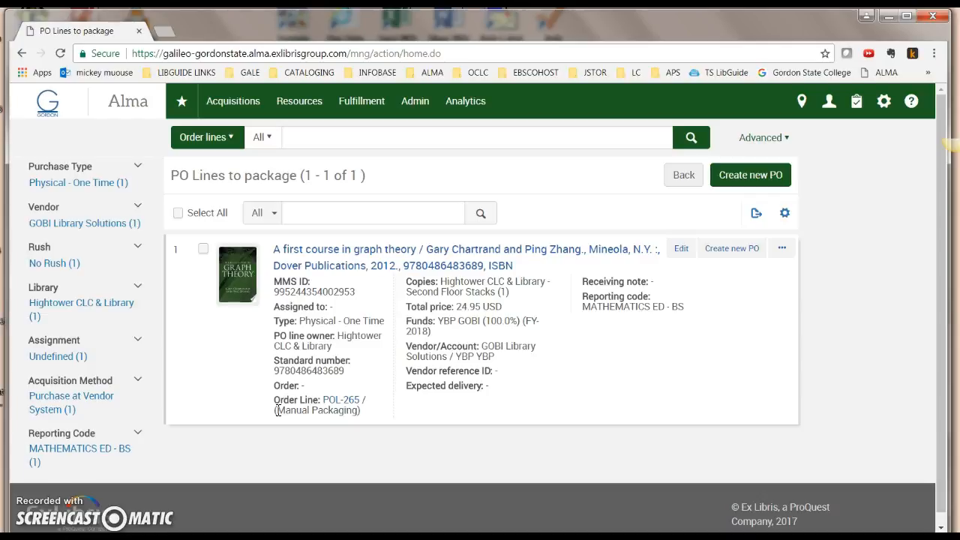
pyautogui.moveTo(288, 412); pyautogui.dragTo(360, 411)
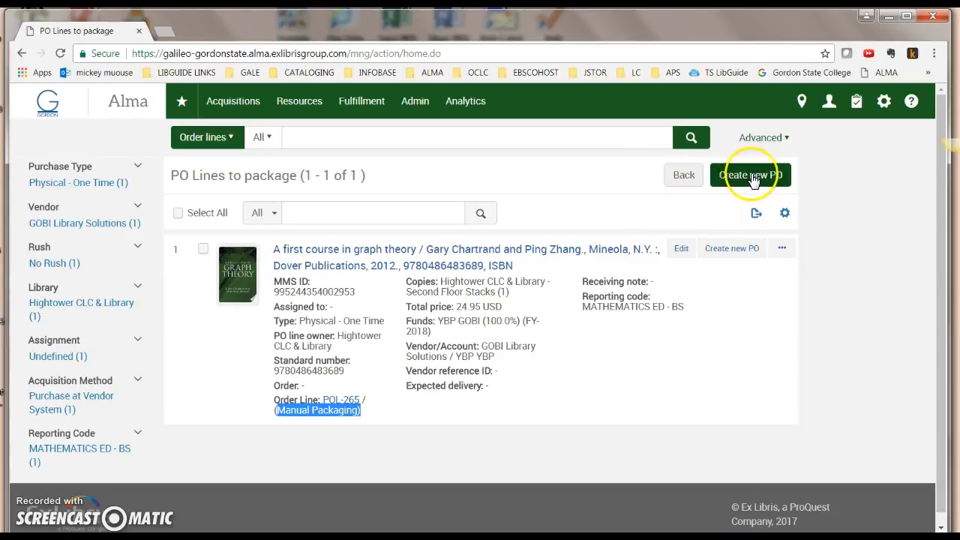
# Step: Return to the unassigned order lines in review, open "A student's guide to waves" for editing, and save and continue it to packaging
pyautogui.click(221, 105)
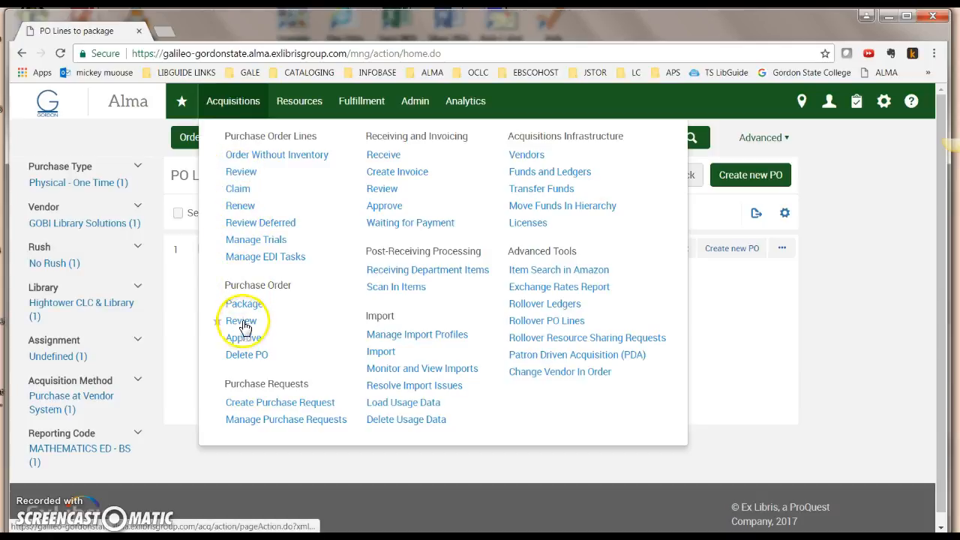
pyautogui.click(234, 173)
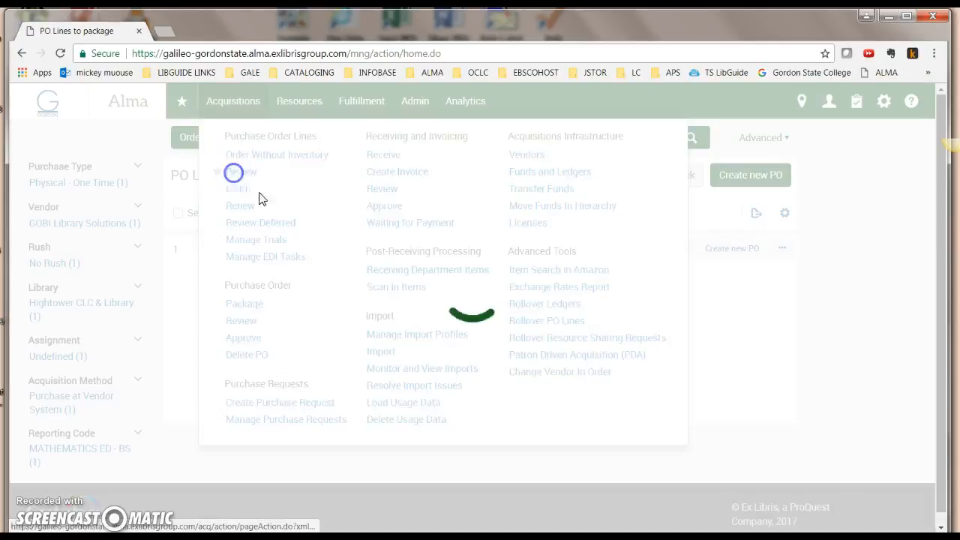
pyautogui.click(300, 213)
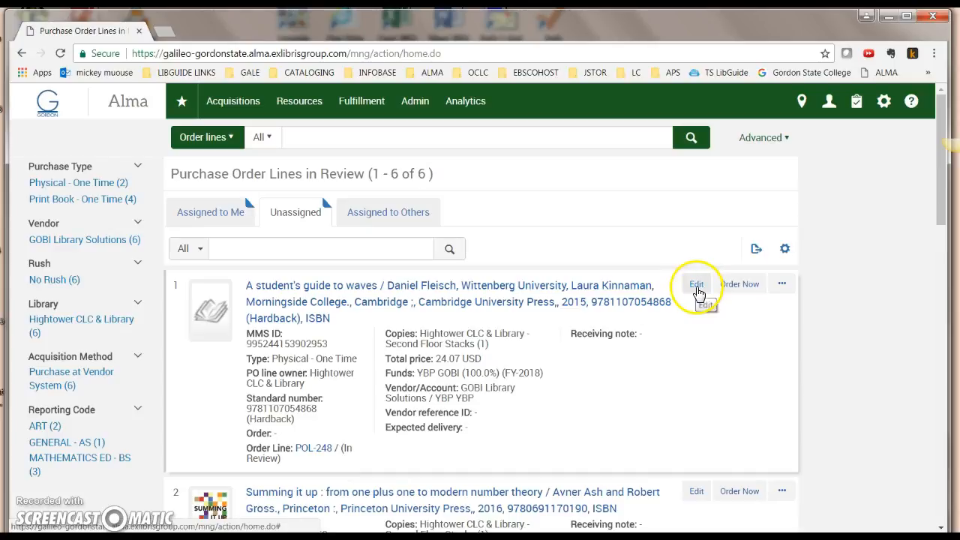
pyautogui.click(698, 288)
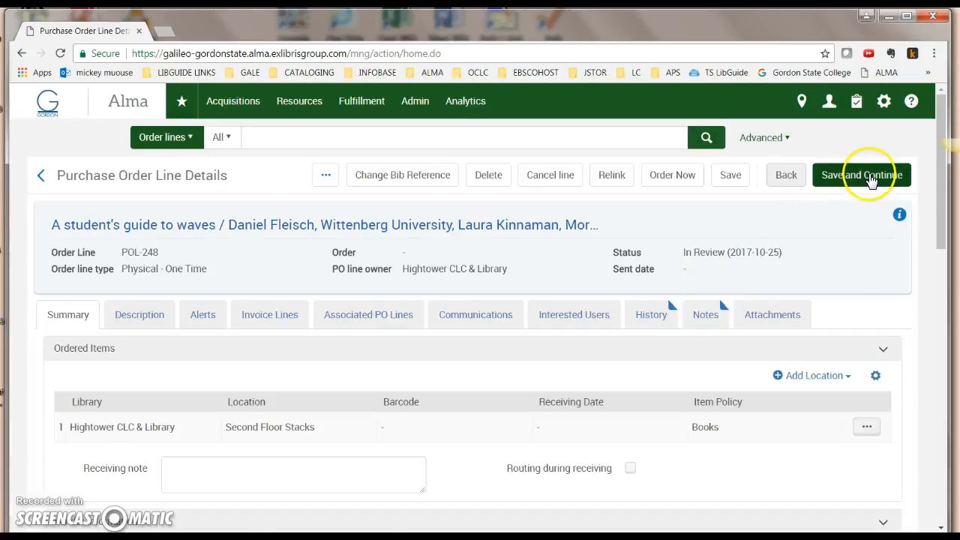
pyautogui.click(869, 177)
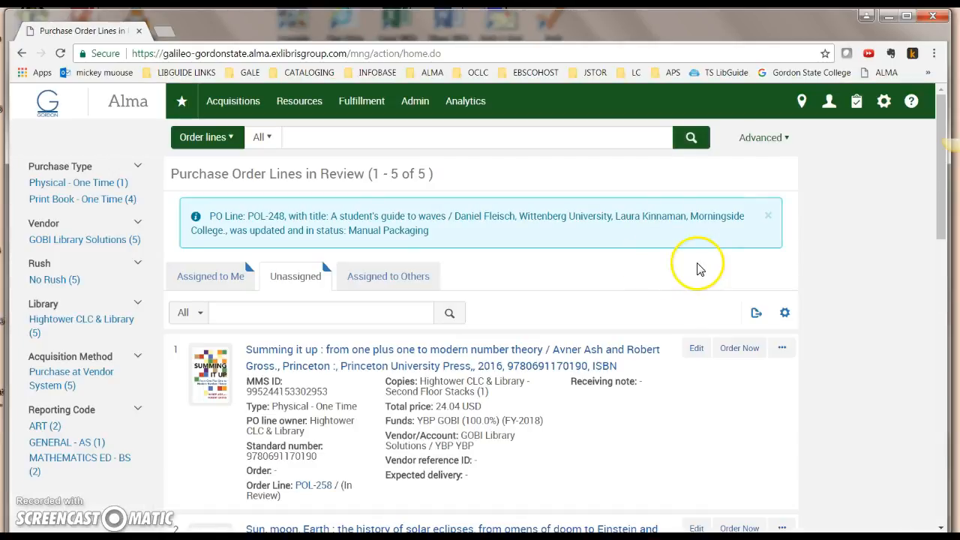
# Step: Open the list of PO lines to package and check the entry for "A student's guide to waves"
pyautogui.scroll(-1, 271, 441)
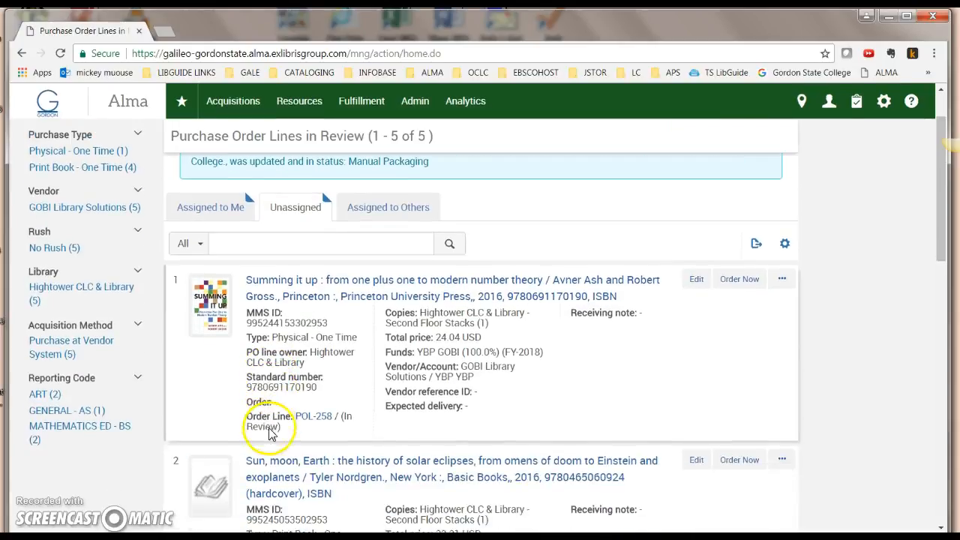
pyautogui.scroll(1, 263, 212)
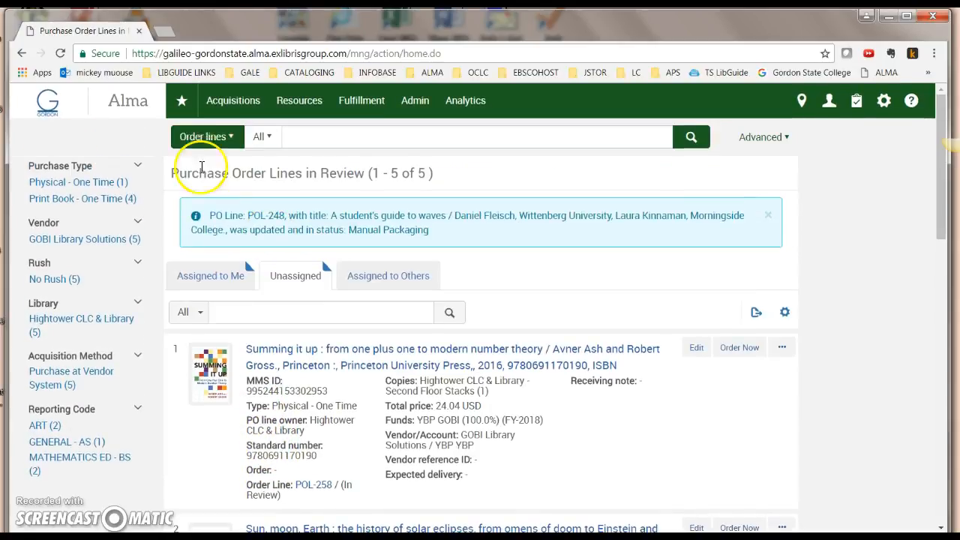
pyautogui.click(232, 100)
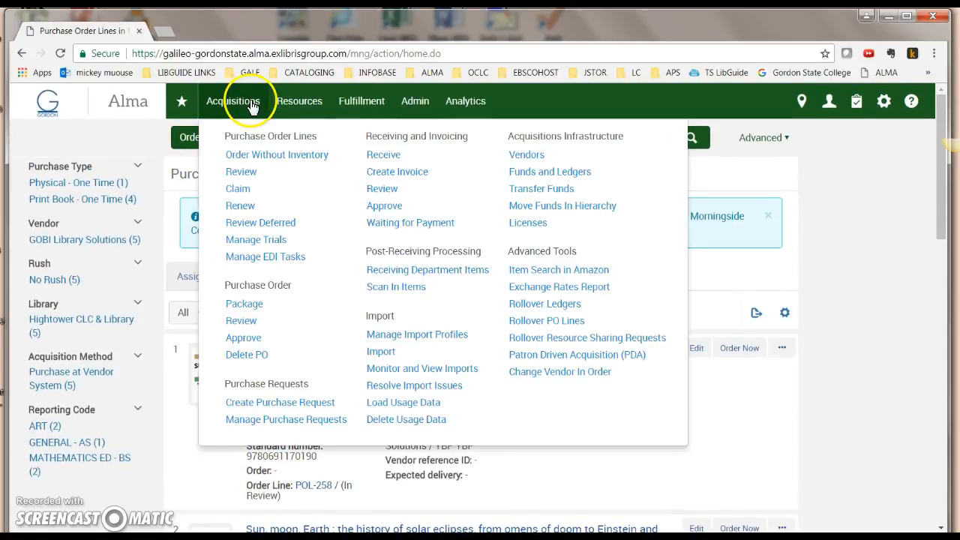
pyautogui.click(245, 304)
pyautogui.scroll(-3, 338, 368)
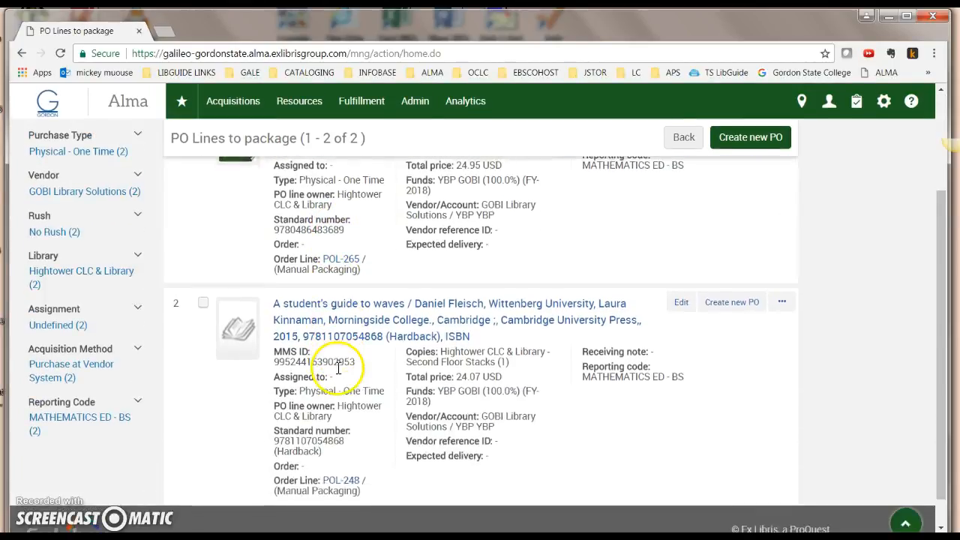
pyautogui.scroll(3, 343, 459)
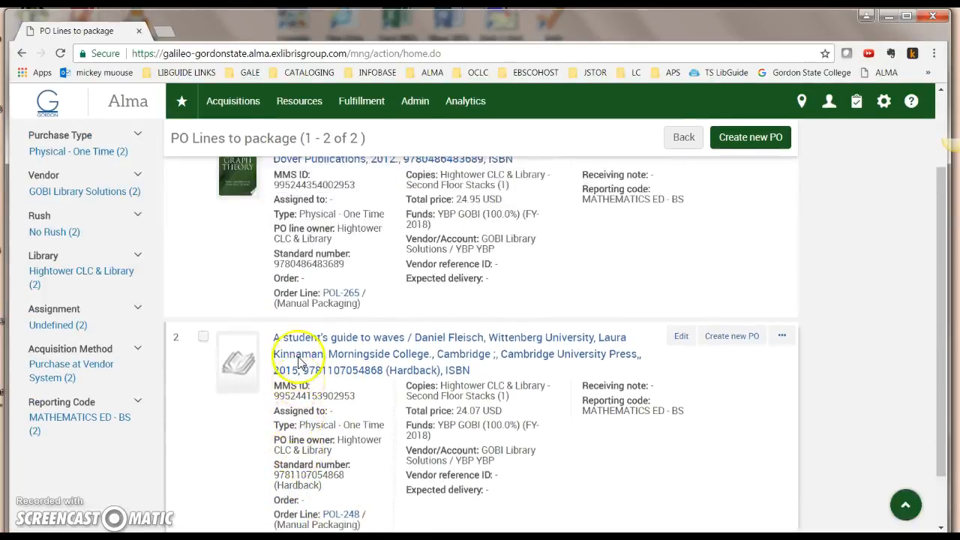
# Step: Go back to the unassigned order lines in review and save and continue "Summing it up : from one plus one to modern number theory"
pyautogui.click(256, 108)
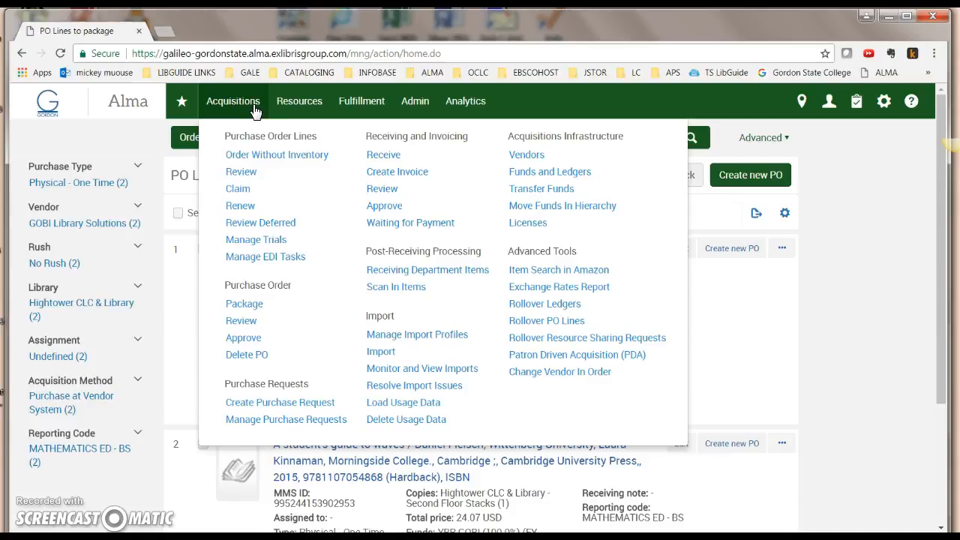
pyautogui.click(244, 181)
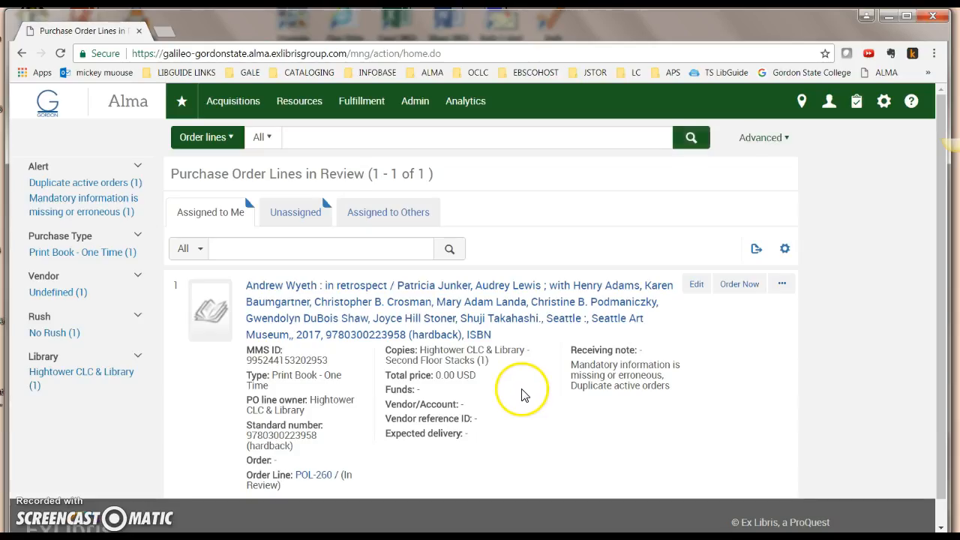
pyautogui.click(306, 211)
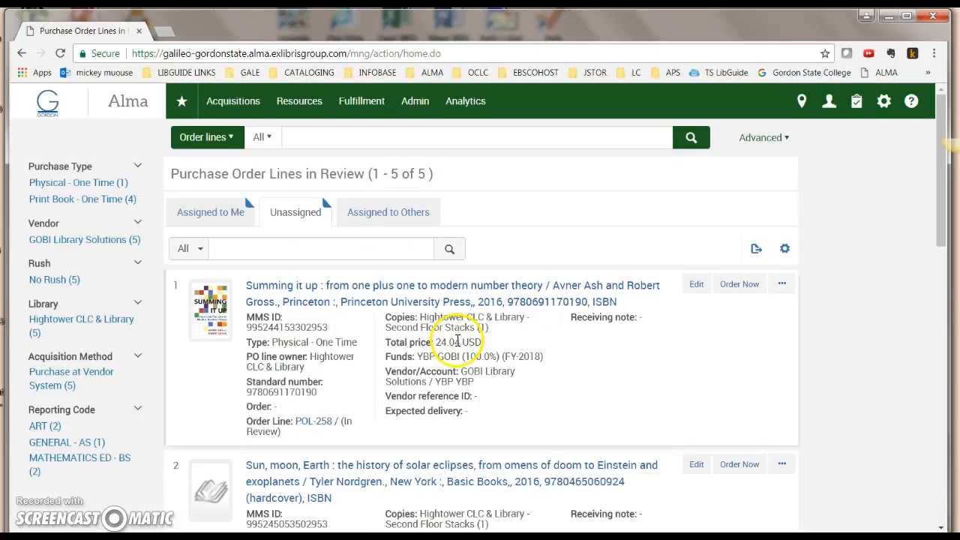
pyautogui.scroll(-3, 458, 343)
pyautogui.scroll(4, 457, 343)
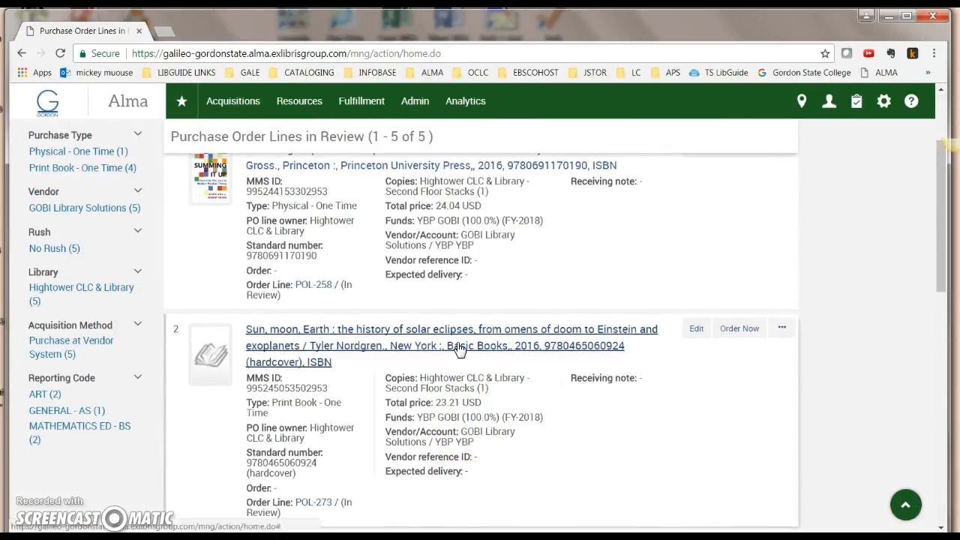
pyautogui.click(697, 284)
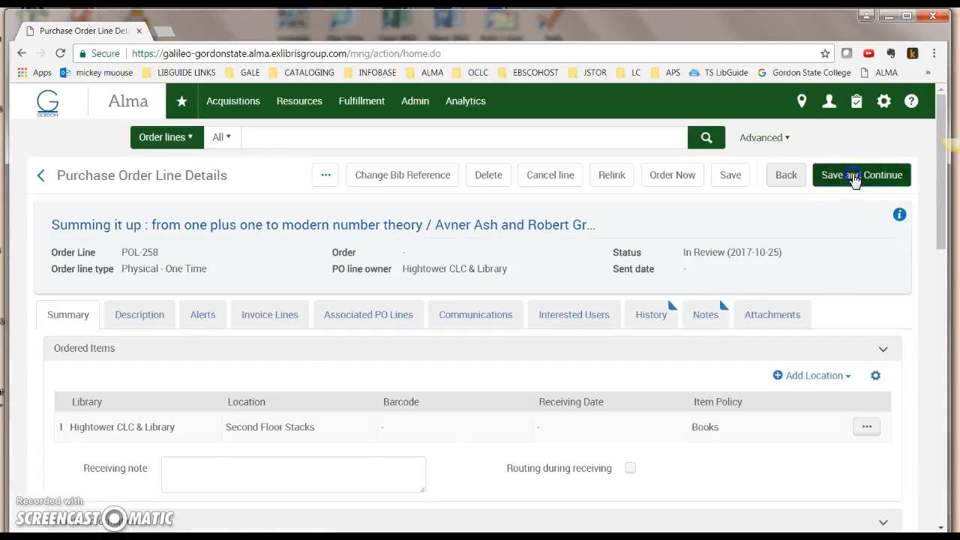
pyautogui.click(851, 175)
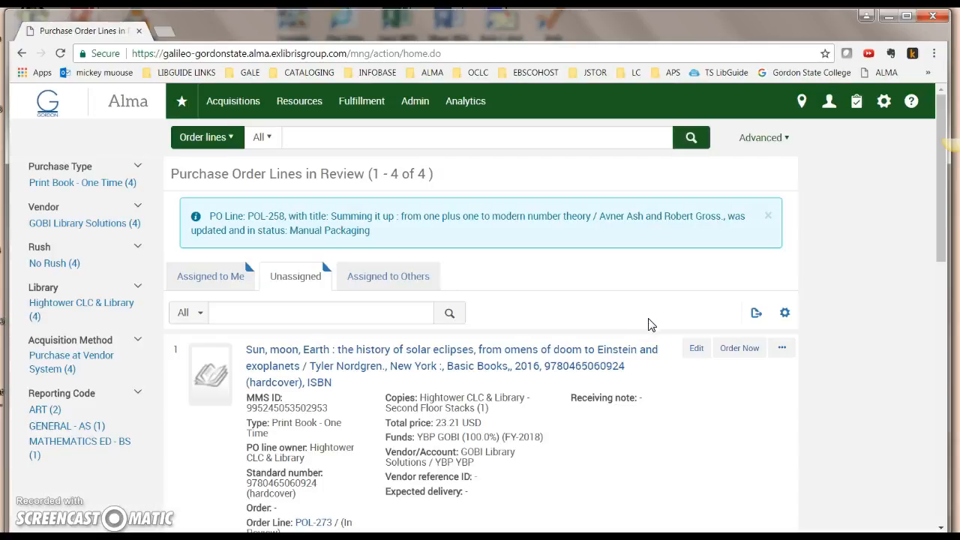
# Step: Edit the order lines "Sun, moon, Earth" and "This brutal world" one after the other, saving and continuing each to packaging
pyautogui.click(641, 347)
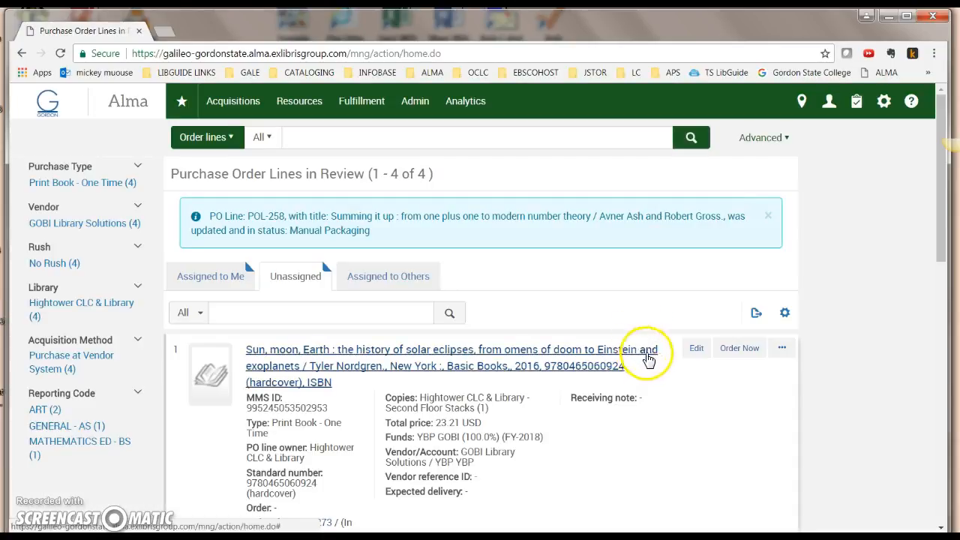
pyautogui.click(696, 351)
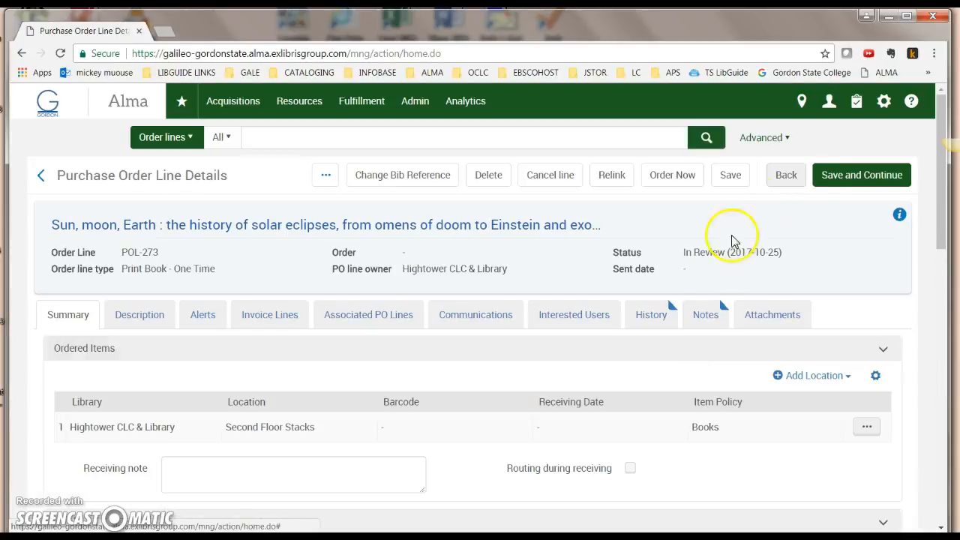
pyautogui.click(841, 178)
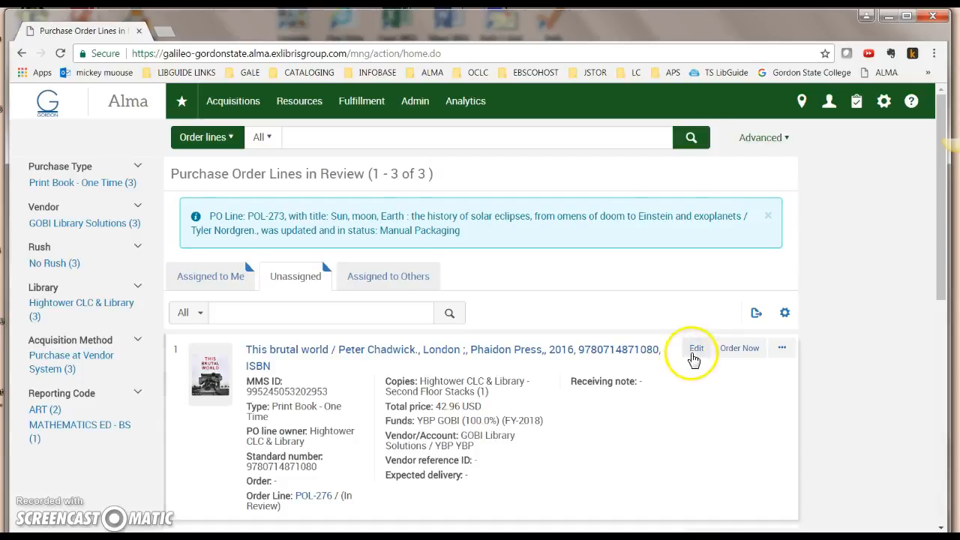
pyautogui.click(695, 358)
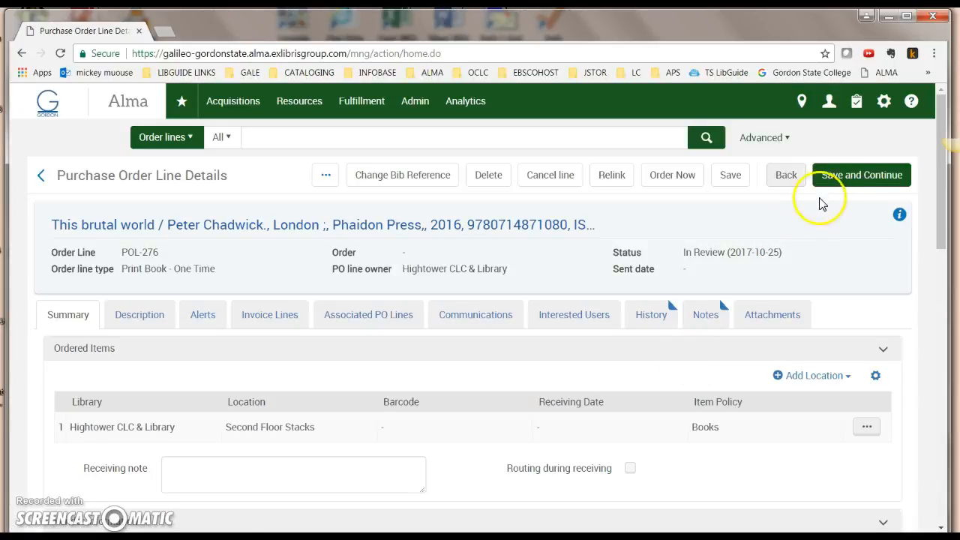
pyautogui.click(848, 177)
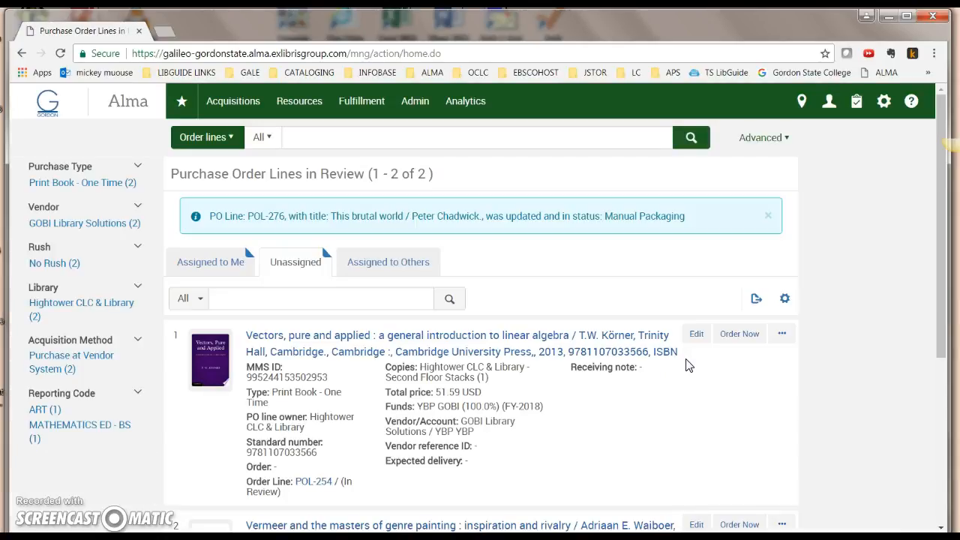
# Step: Save and continue the last two unassigned lines, "Vectors, pure and applied" and "Vermeer and the masters of genre painting", to packaging
pyautogui.click(679, 344)
pyautogui.click(696, 337)
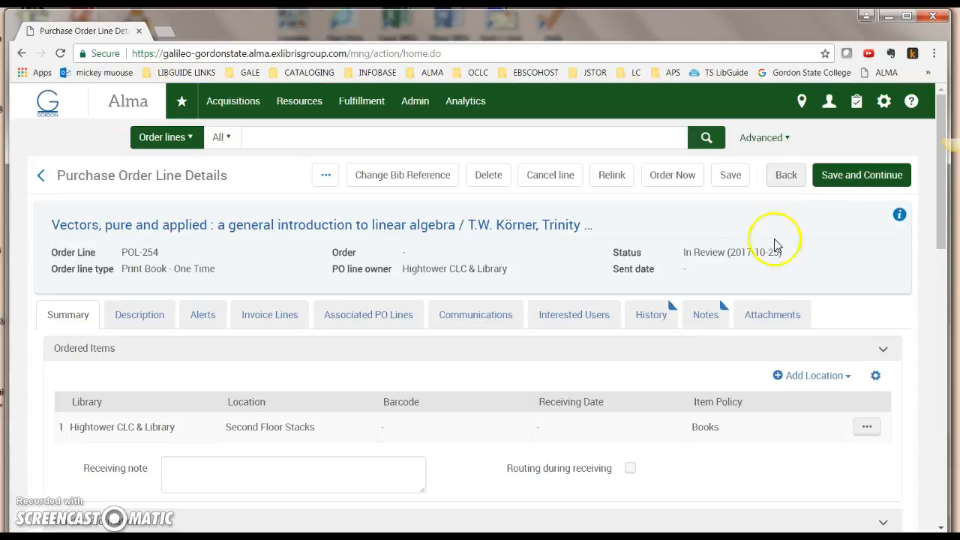
pyautogui.click(854, 175)
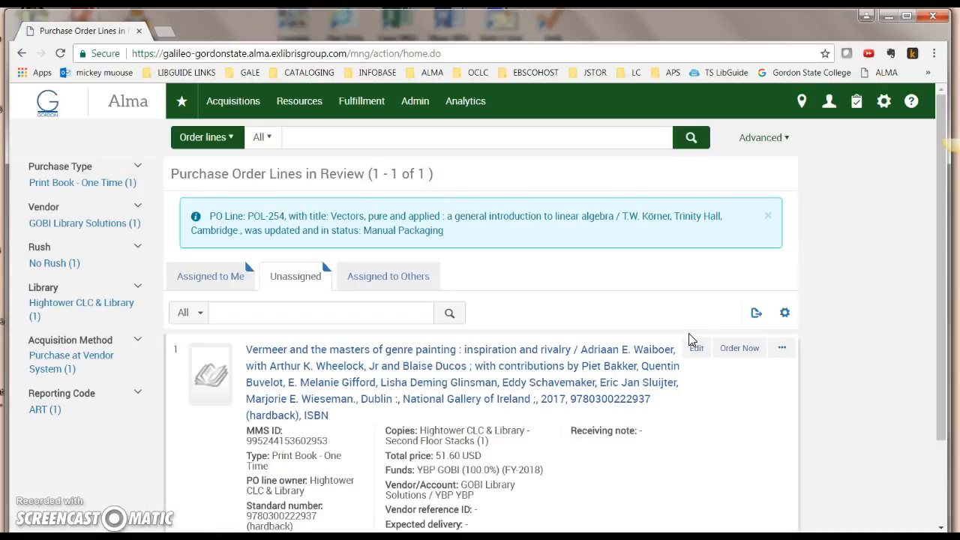
pyautogui.click(697, 347)
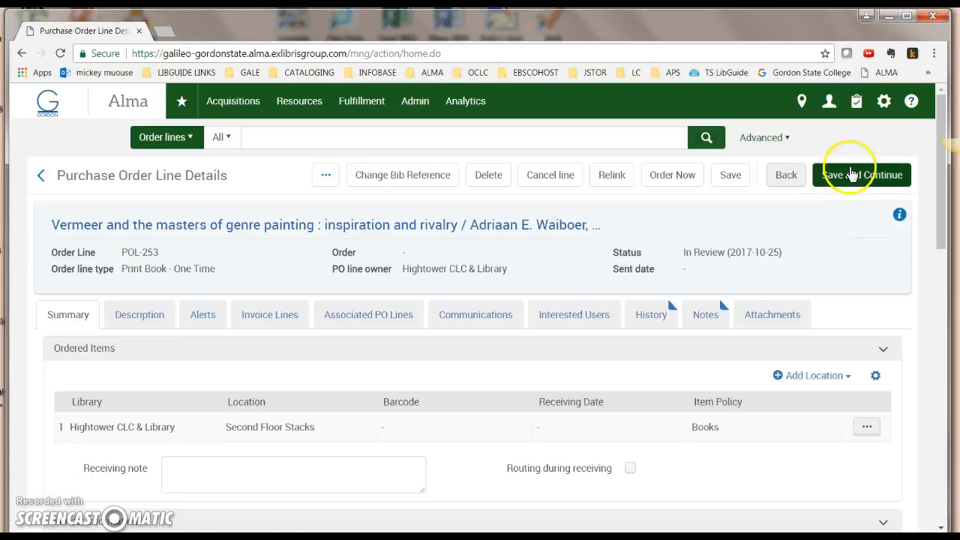
pyautogui.click(853, 176)
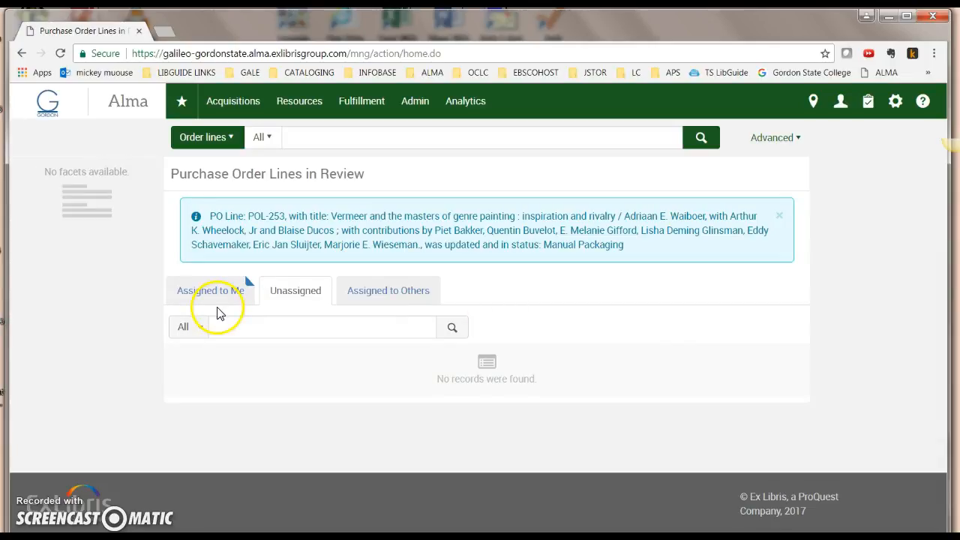
# Step: Open the list of PO lines to package and look through all its entries down to the end
pyautogui.click(229, 101)
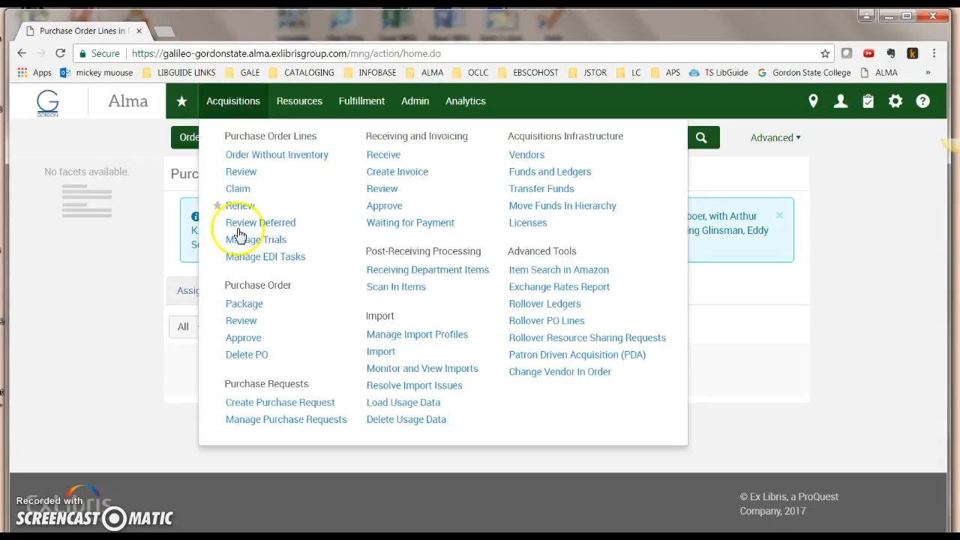
pyautogui.click(245, 304)
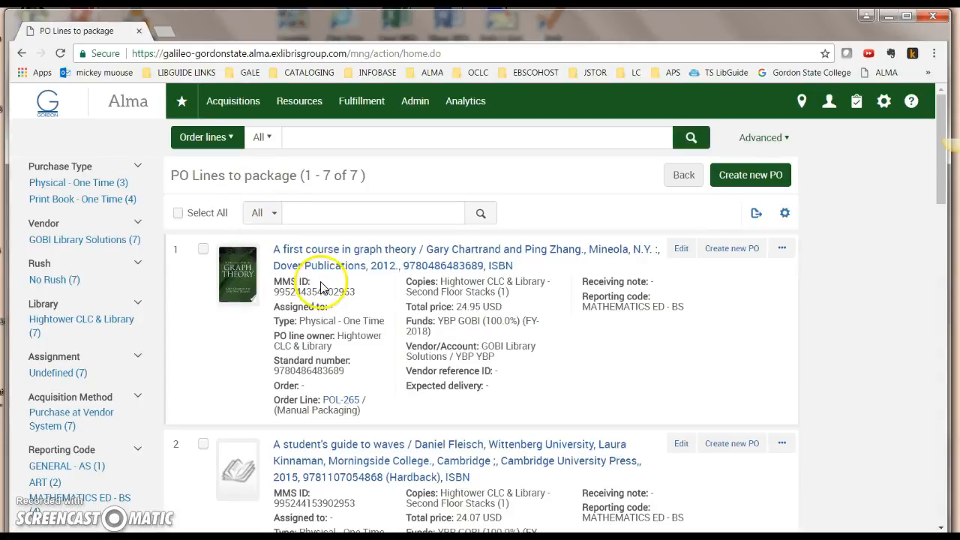
pyautogui.scroll(-2, 323, 284)
pyautogui.scroll(-10, 321, 284)
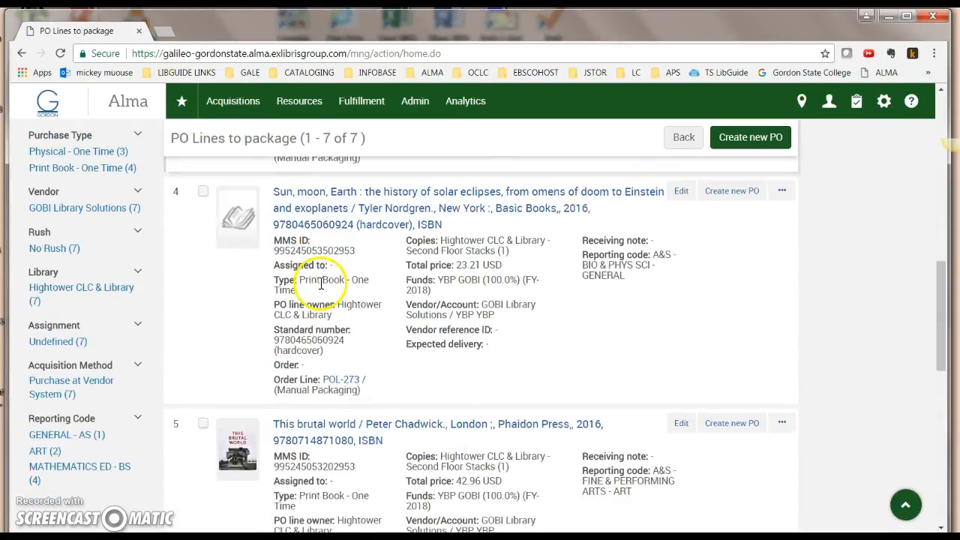
pyautogui.scroll(-5, 321, 284)
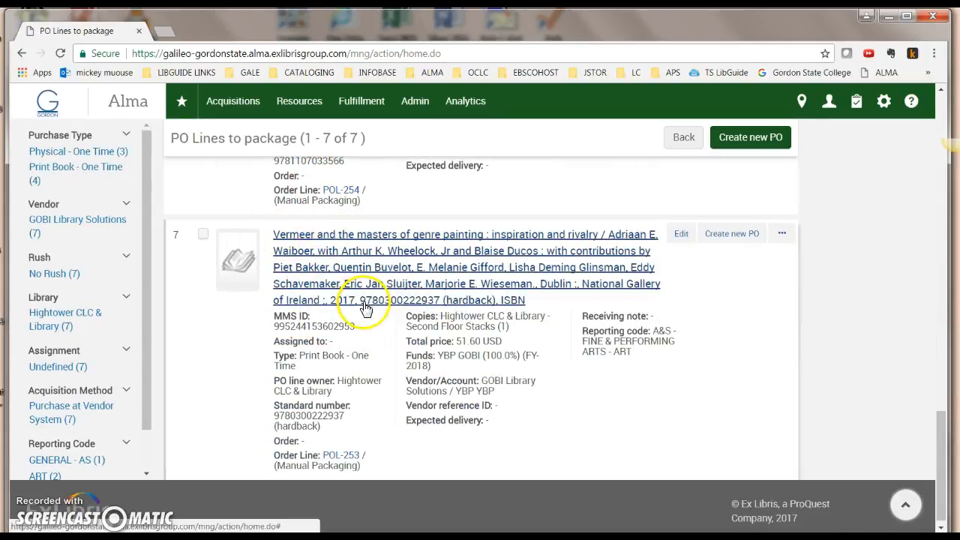
# Step: Look back through the PO lines to package, from the last entry up to the first
pyautogui.scroll(4, 323, 307)
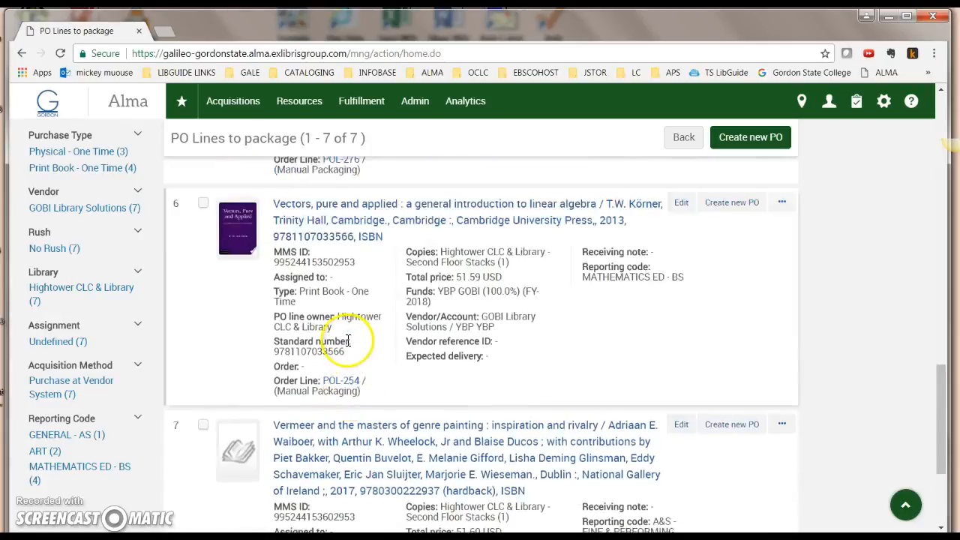
pyautogui.scroll(2, 323, 292)
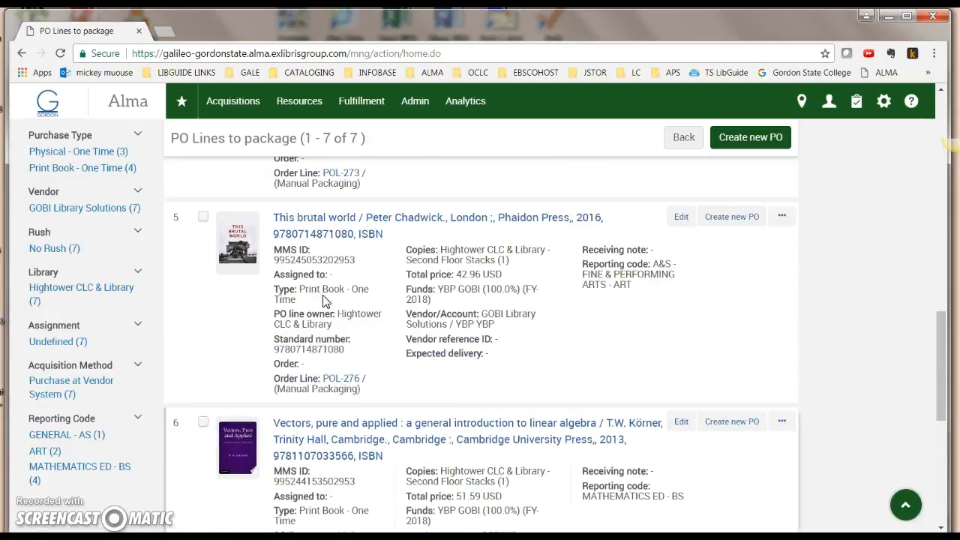
pyautogui.scroll(3, 321, 383)
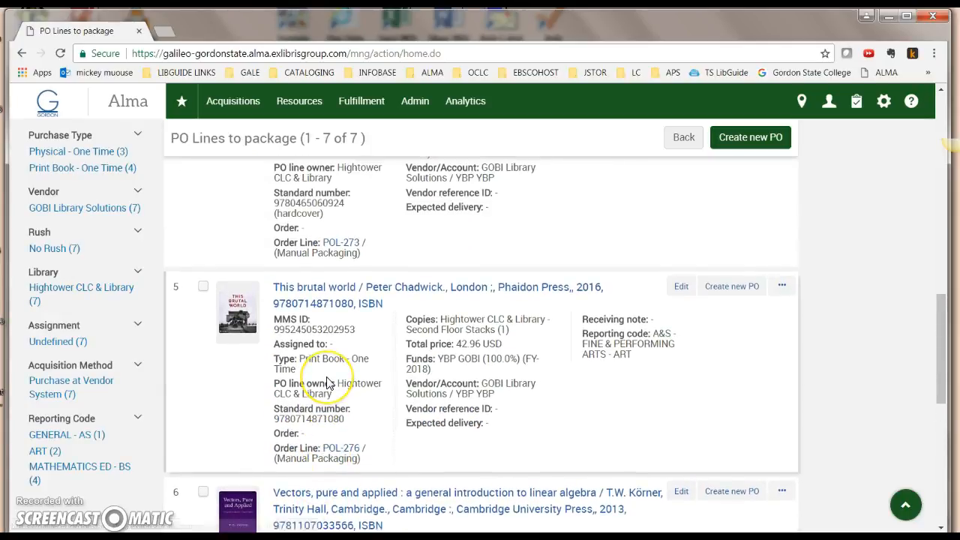
pyautogui.scroll(6, 327, 383)
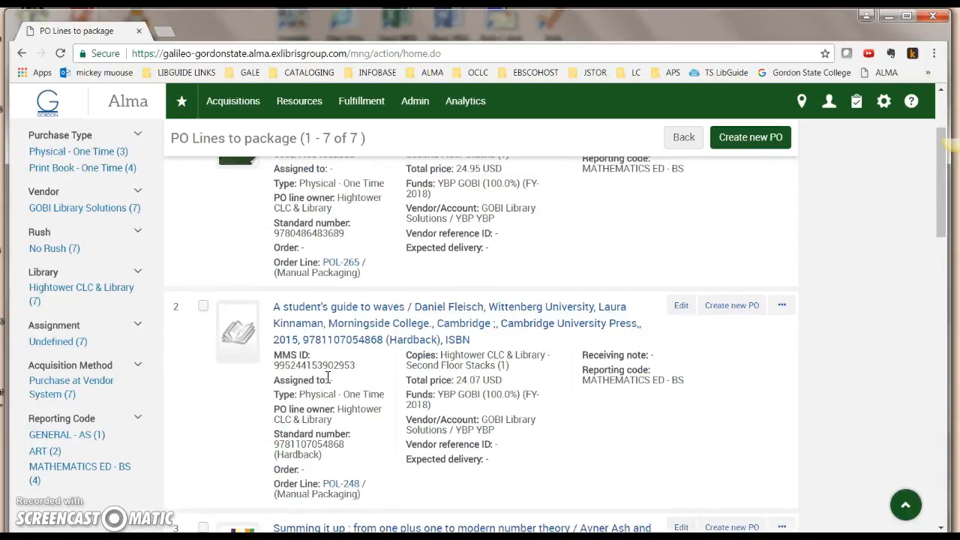
pyautogui.scroll(3, 327, 376)
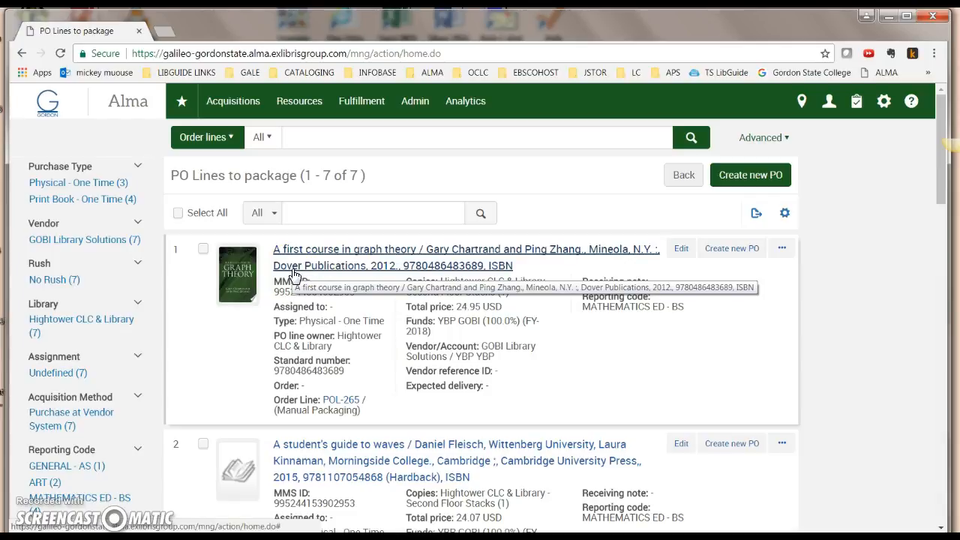
pyautogui.click(743, 179)
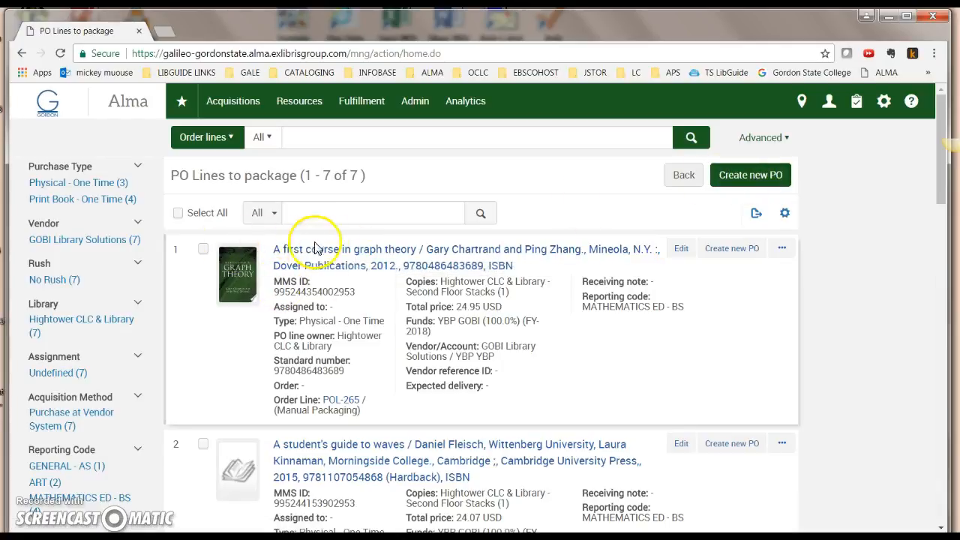
# Step: Open the GOBI Library Solutions purchase order in review for editing and show its list of PO lines
pyautogui.click(250, 106)
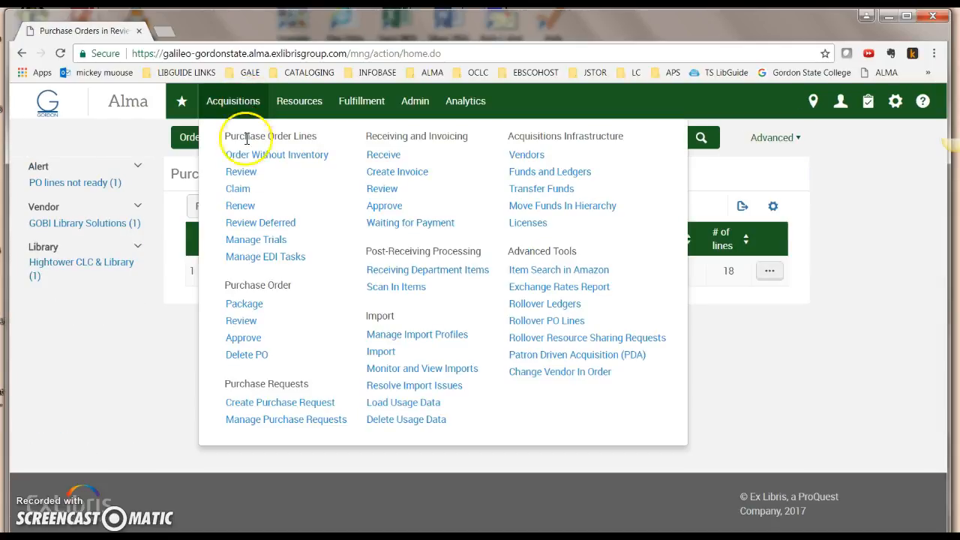
pyautogui.click(248, 321)
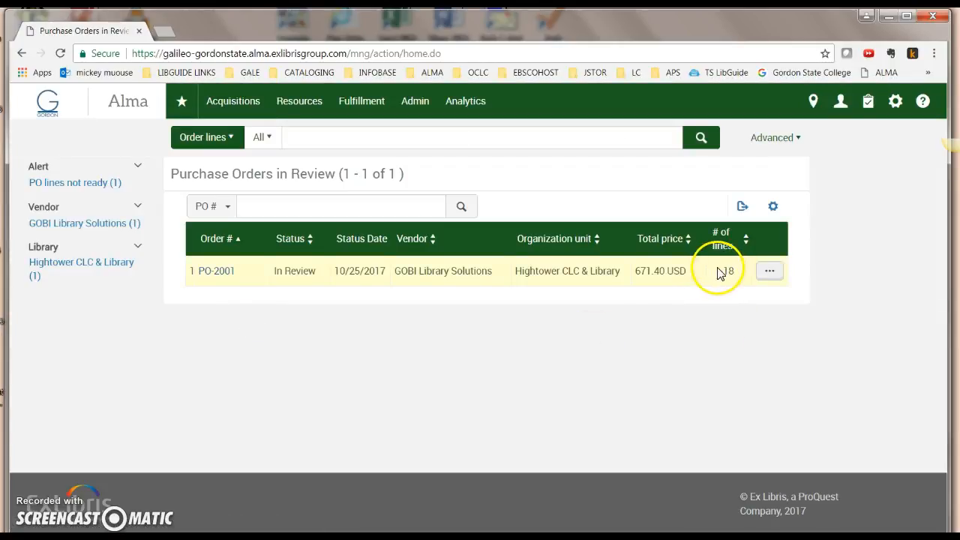
pyautogui.click(769, 273)
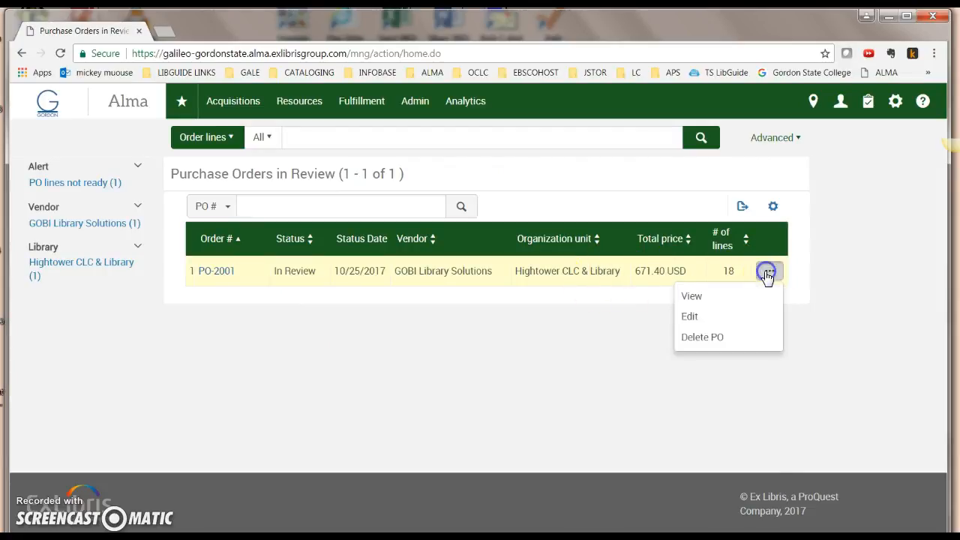
pyautogui.click(689, 316)
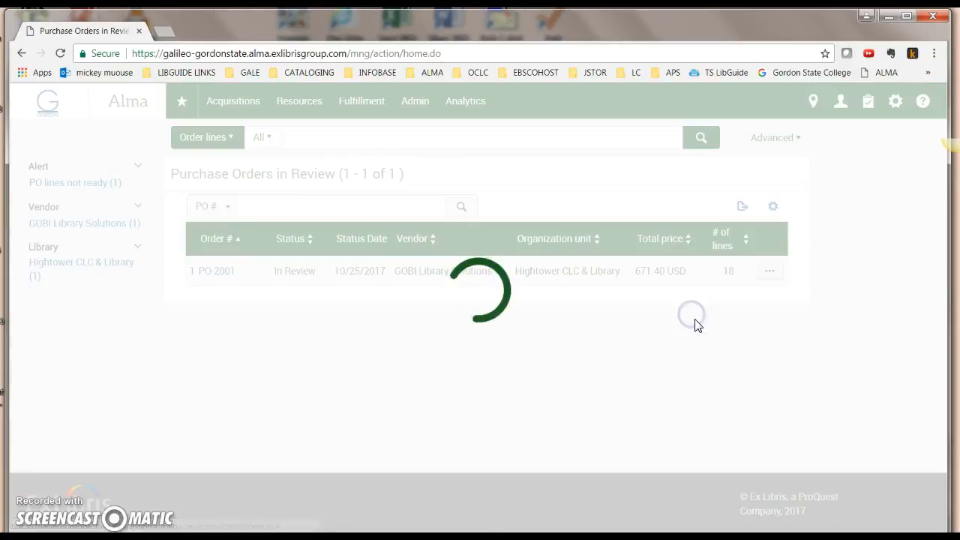
pyautogui.click(132, 278)
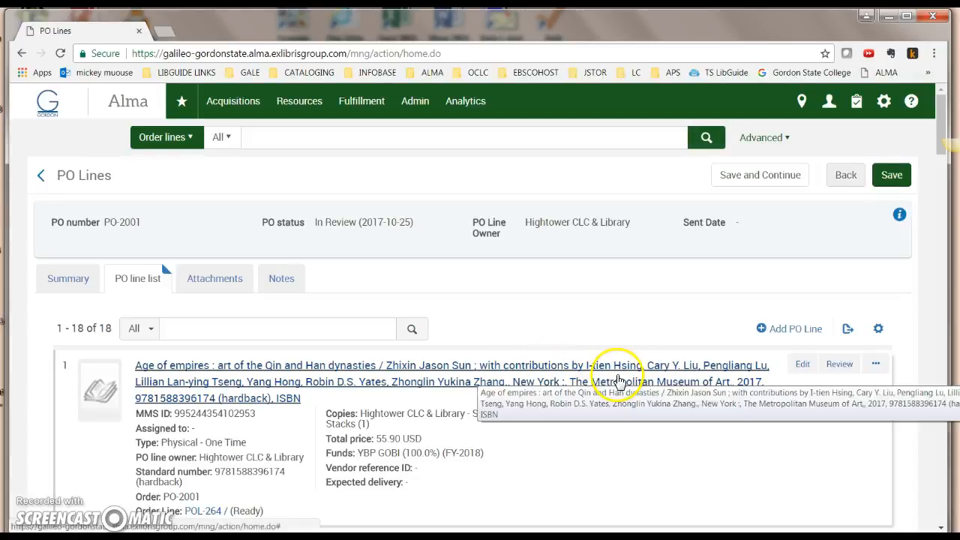
# Step: Open the order line "Age of empires", check its manual packaging setting and remove the line from the order without a note
pyautogui.scroll(-1, 615, 381)
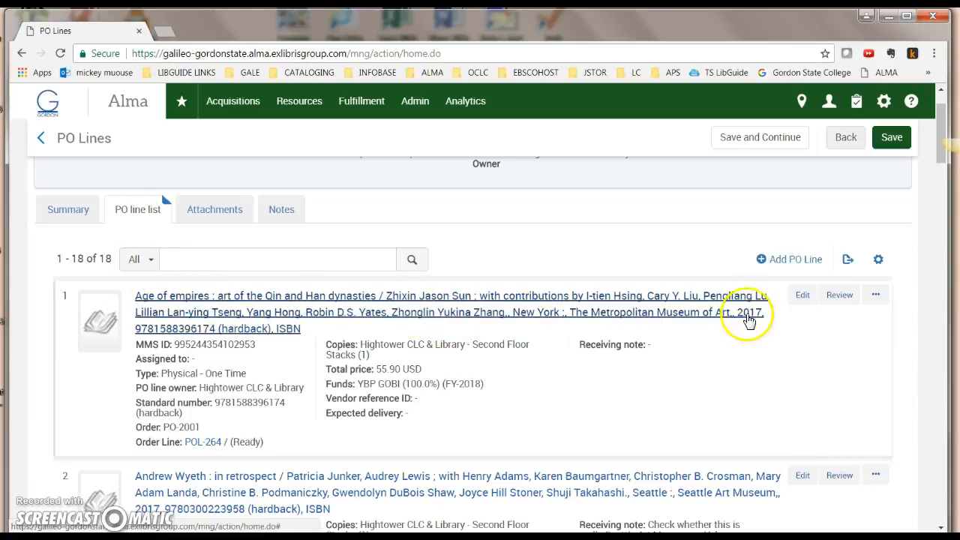
pyautogui.click(800, 297)
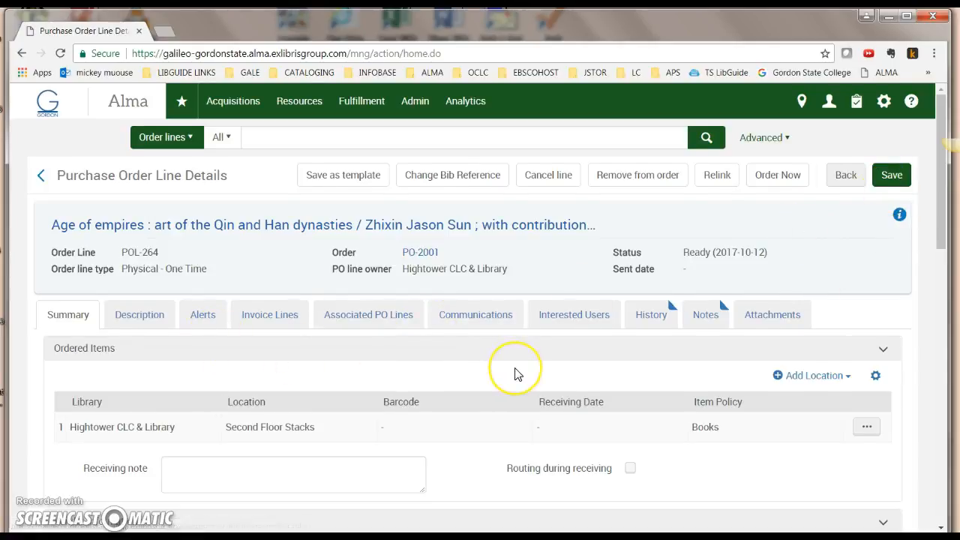
pyautogui.scroll(-3, 517, 372)
pyautogui.scroll(-8, 517, 372)
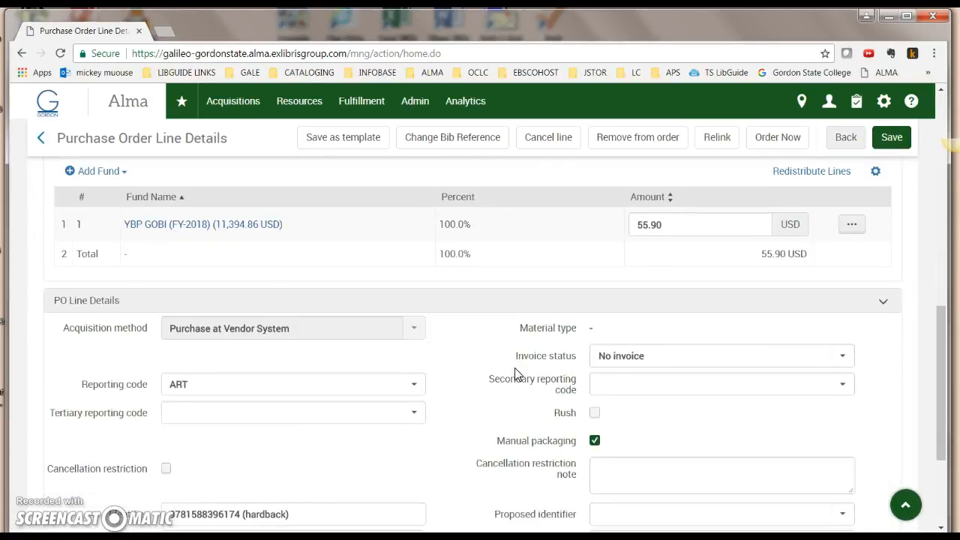
pyautogui.click(754, 405)
pyautogui.scroll(10, 754, 402)
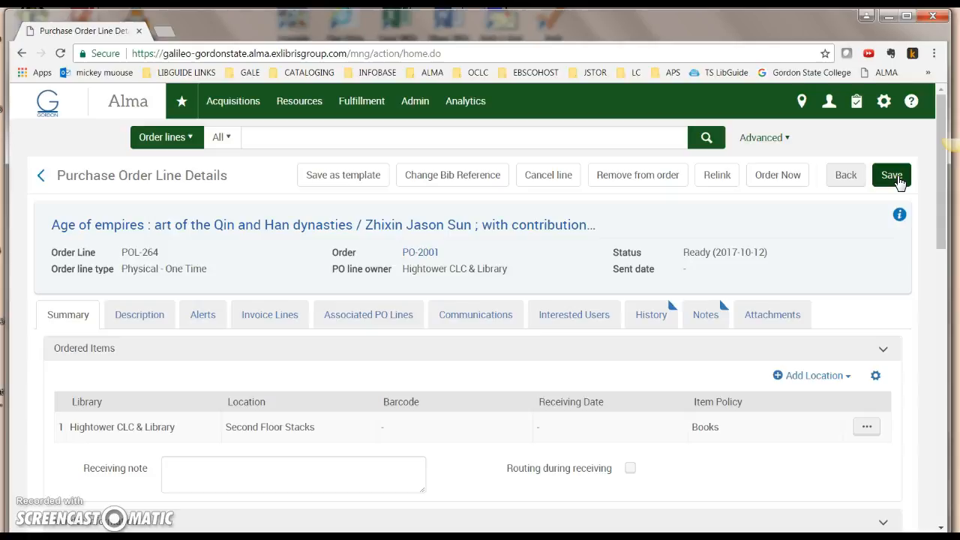
pyautogui.click(639, 177)
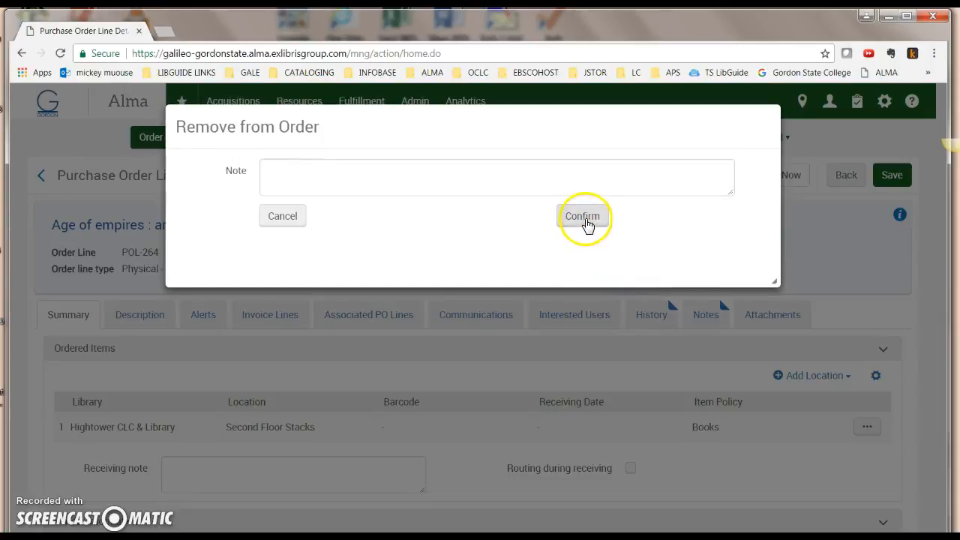
pyautogui.click(587, 220)
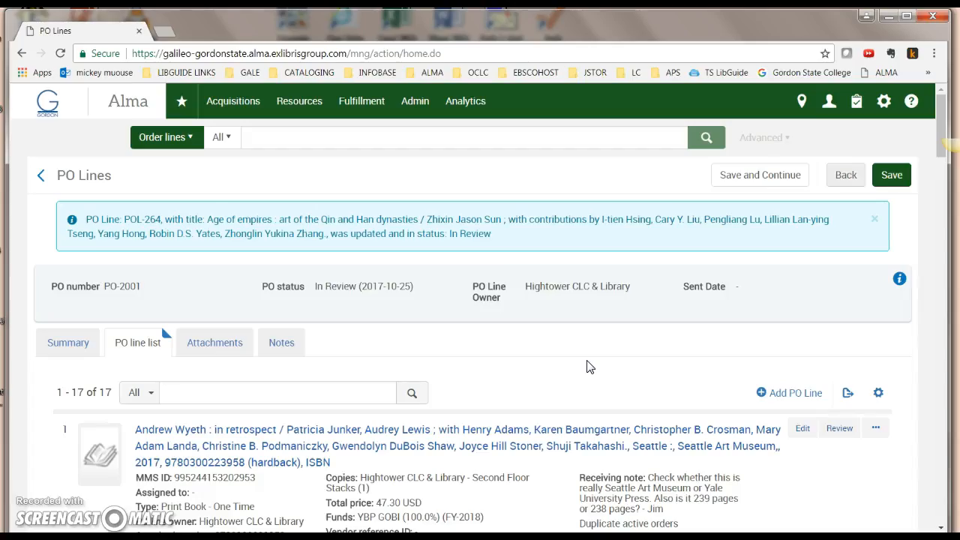
# Step: Open the order line "Andrew Wyeth : in retrospect" and remove it from the order without a note
pyautogui.click(606, 429)
pyautogui.scroll(-2, 606, 432)
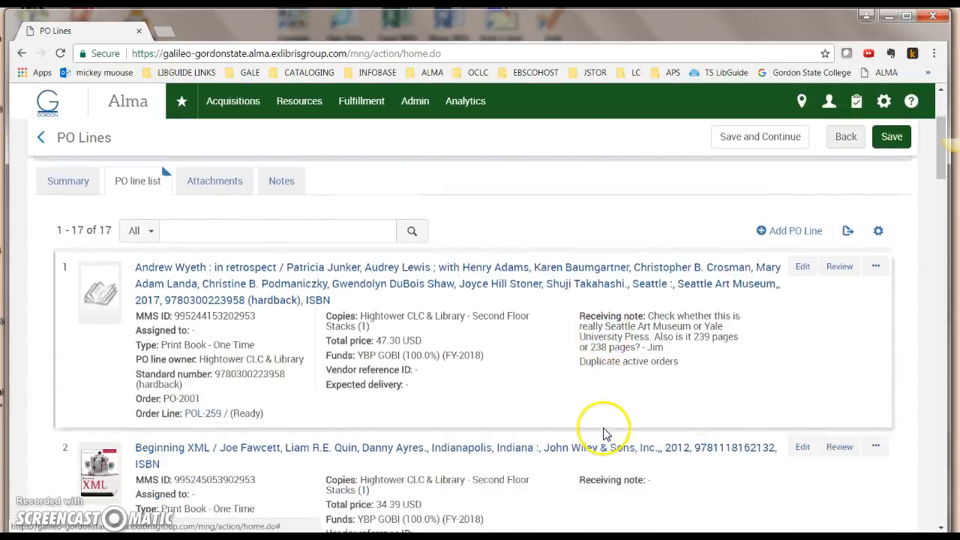
pyautogui.scroll(-1, 562, 352)
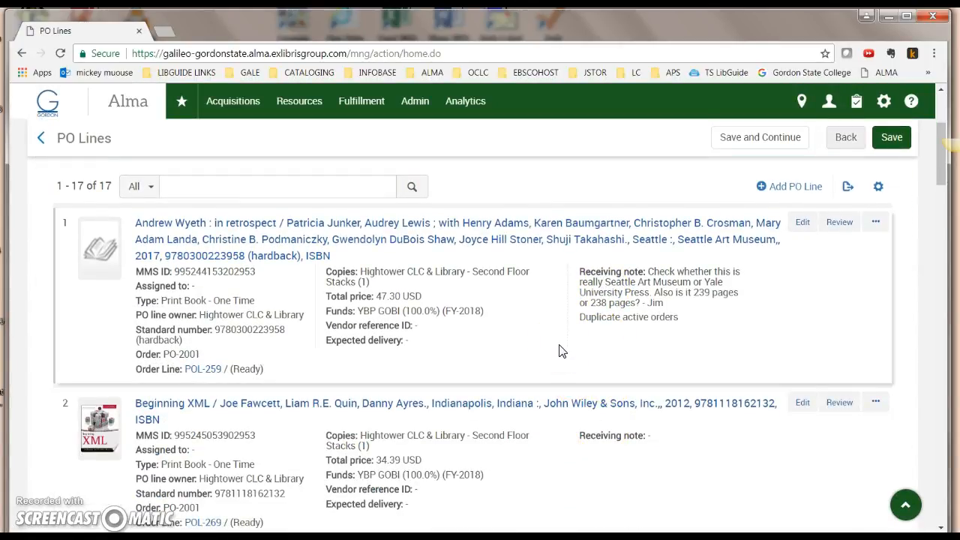
pyautogui.click(801, 222)
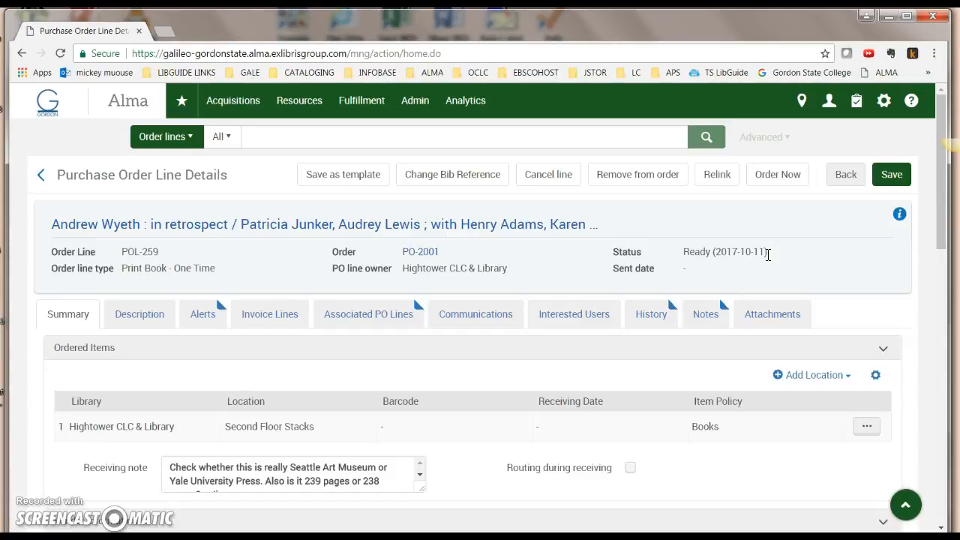
pyautogui.click(654, 174)
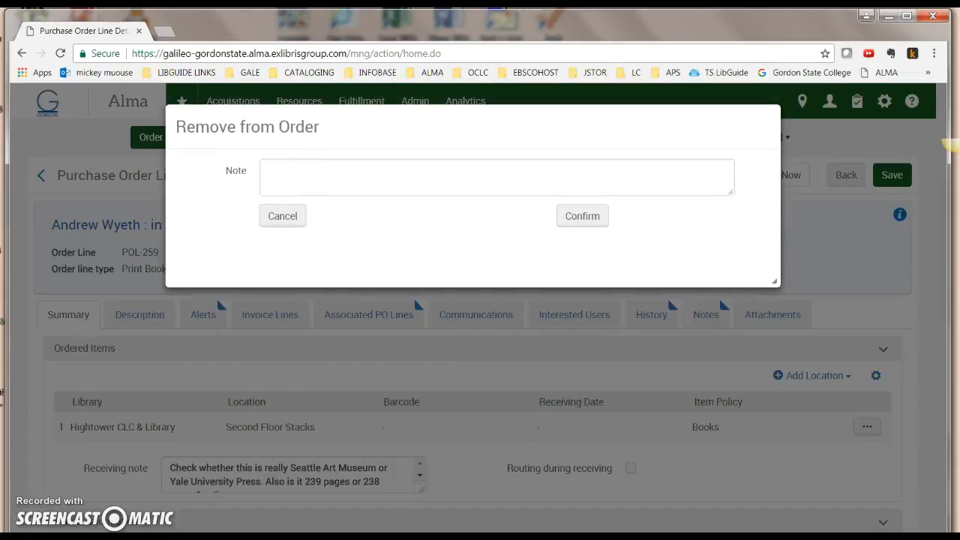
pyautogui.click(578, 216)
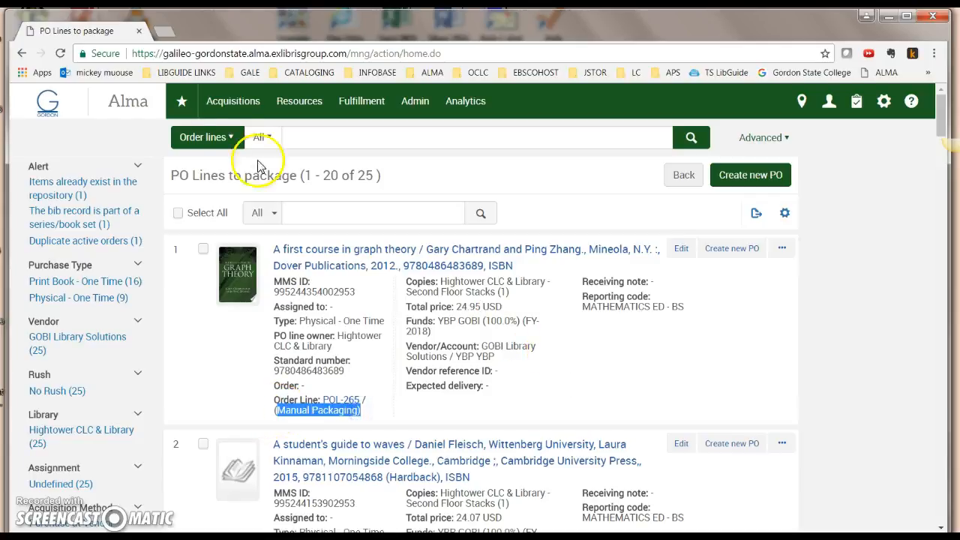
# Step: Return to the purchase orders in review and delete the emptied GOBI Library Solutions purchase order
pyautogui.click(236, 101)
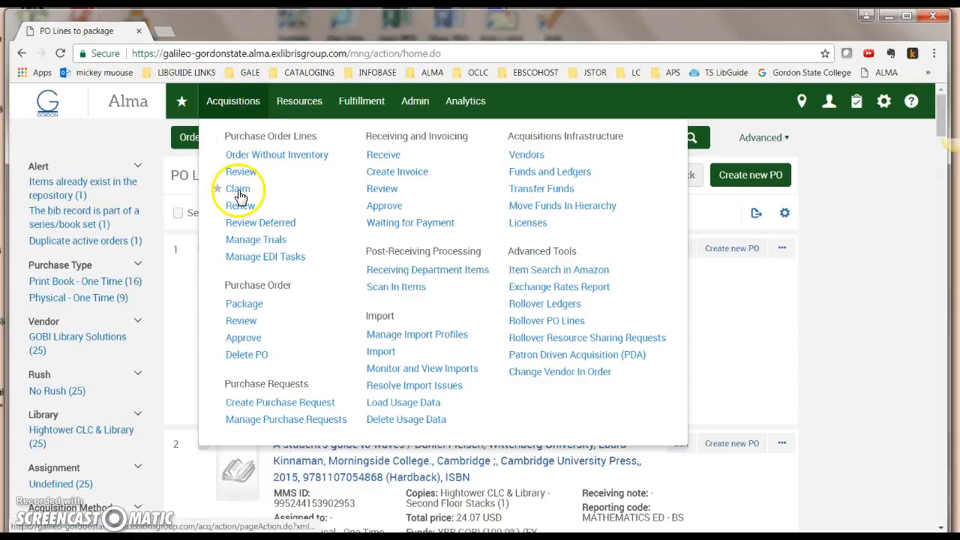
pyautogui.click(242, 321)
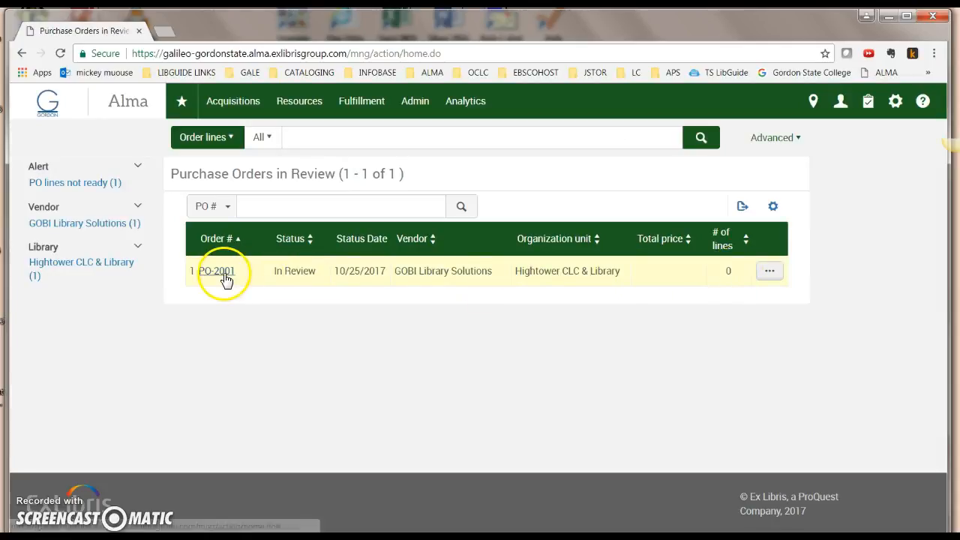
pyautogui.click(770, 274)
pyautogui.click(718, 339)
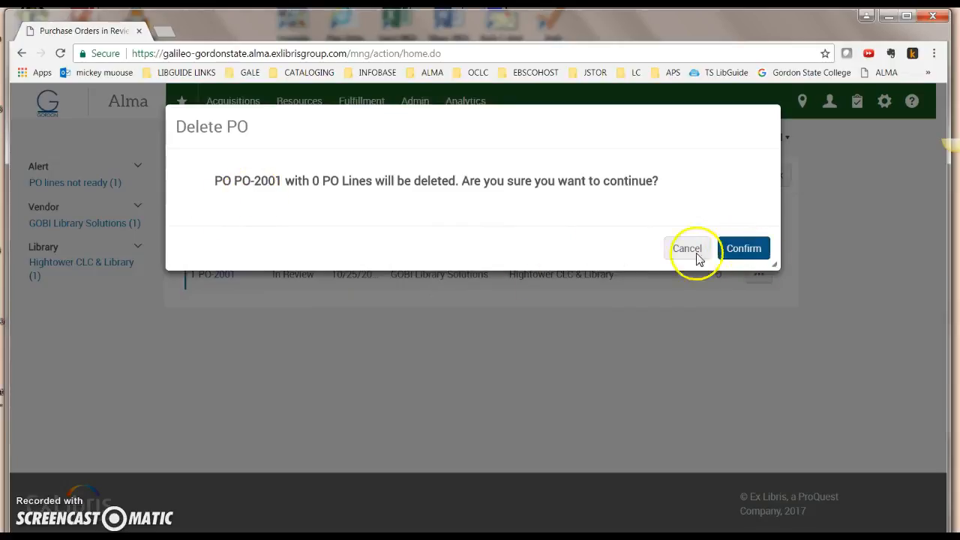
pyautogui.click(742, 249)
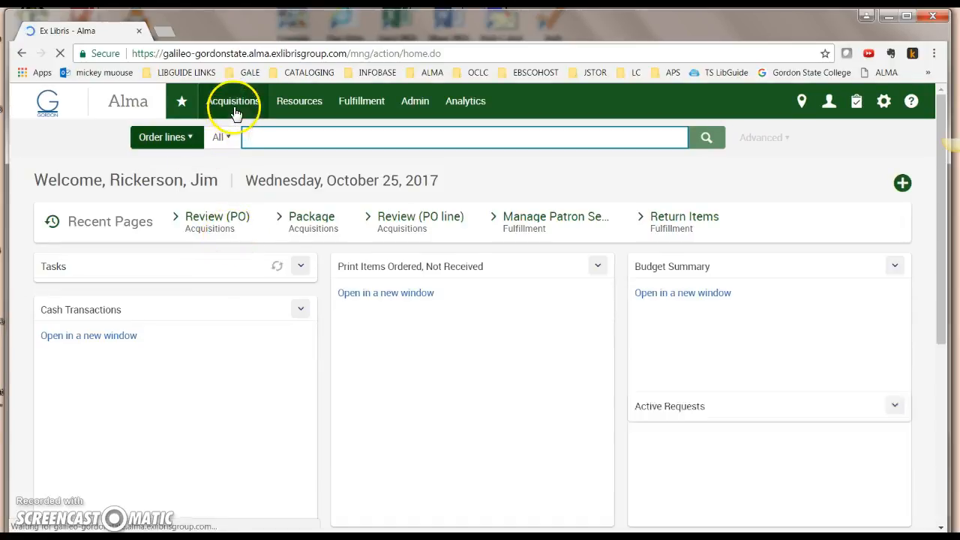
# Step: Check the order lines in review and the purchase orders in review, and open the list of PO lines to package
pyautogui.click(234, 105)
pyautogui.click(241, 171)
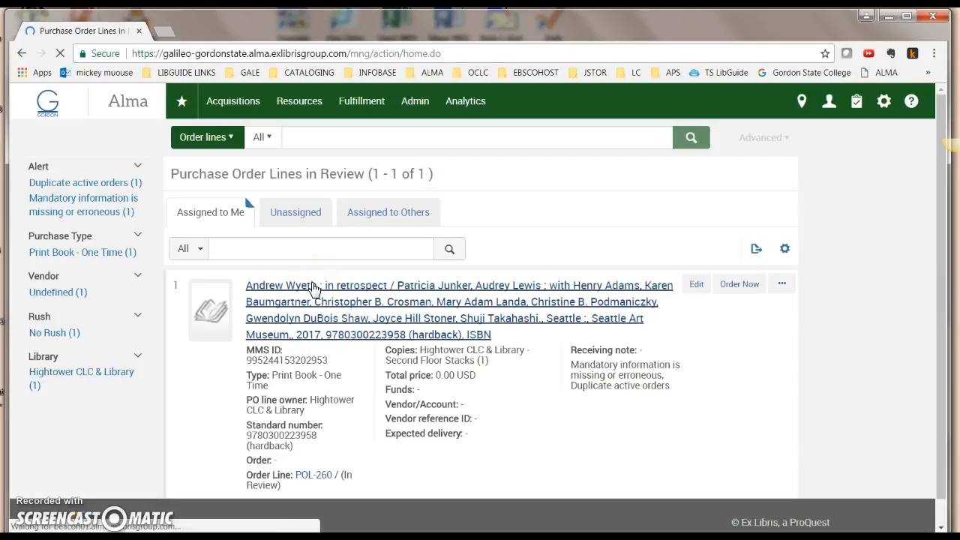
pyautogui.click(240, 105)
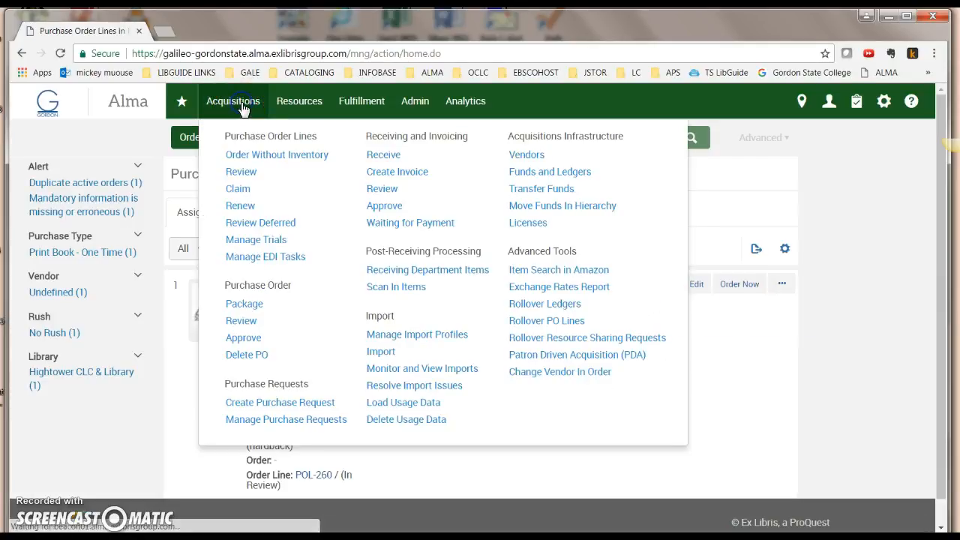
pyautogui.click(241, 321)
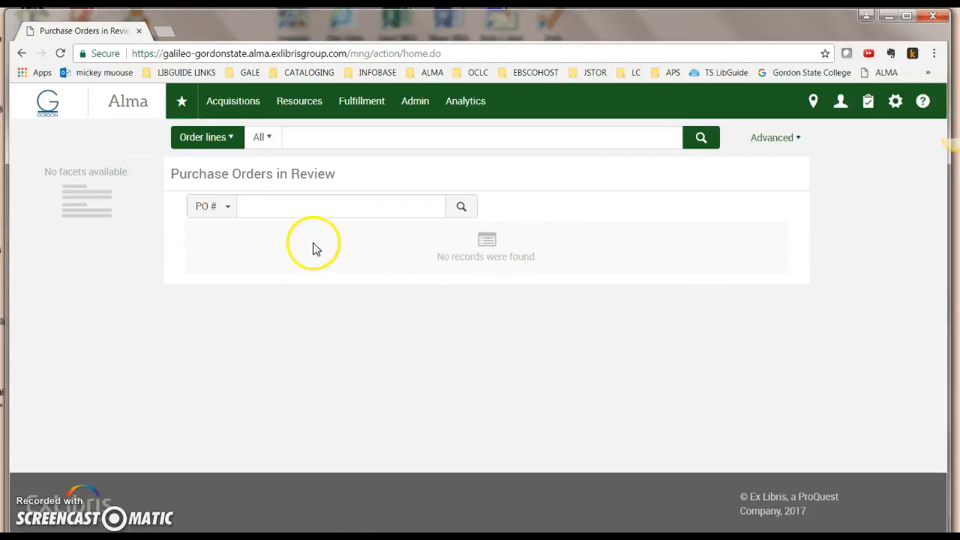
pyautogui.click(244, 107)
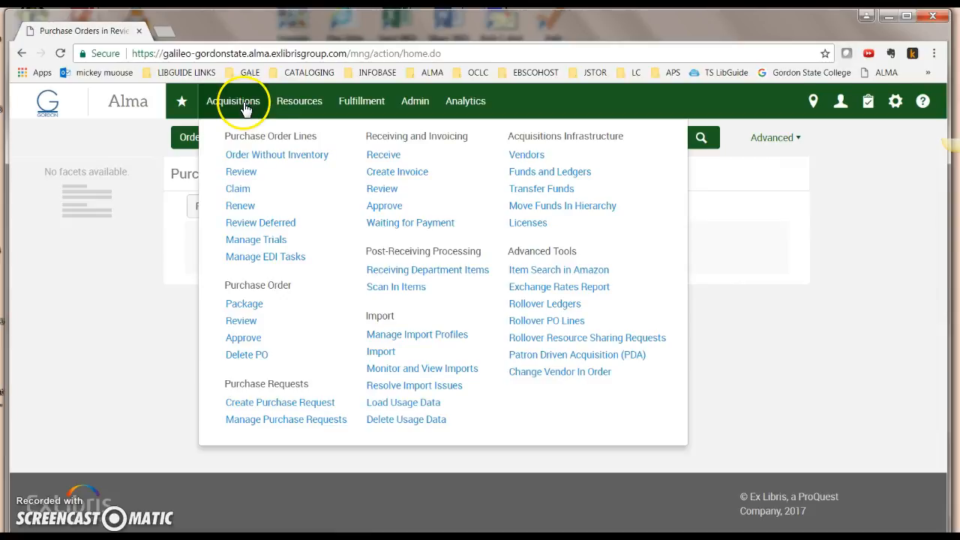
pyautogui.click(253, 314)
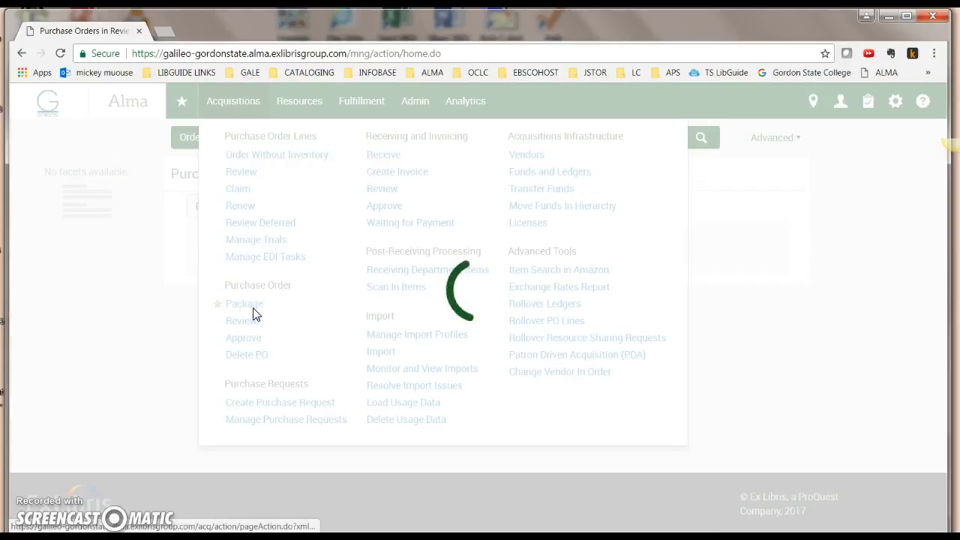